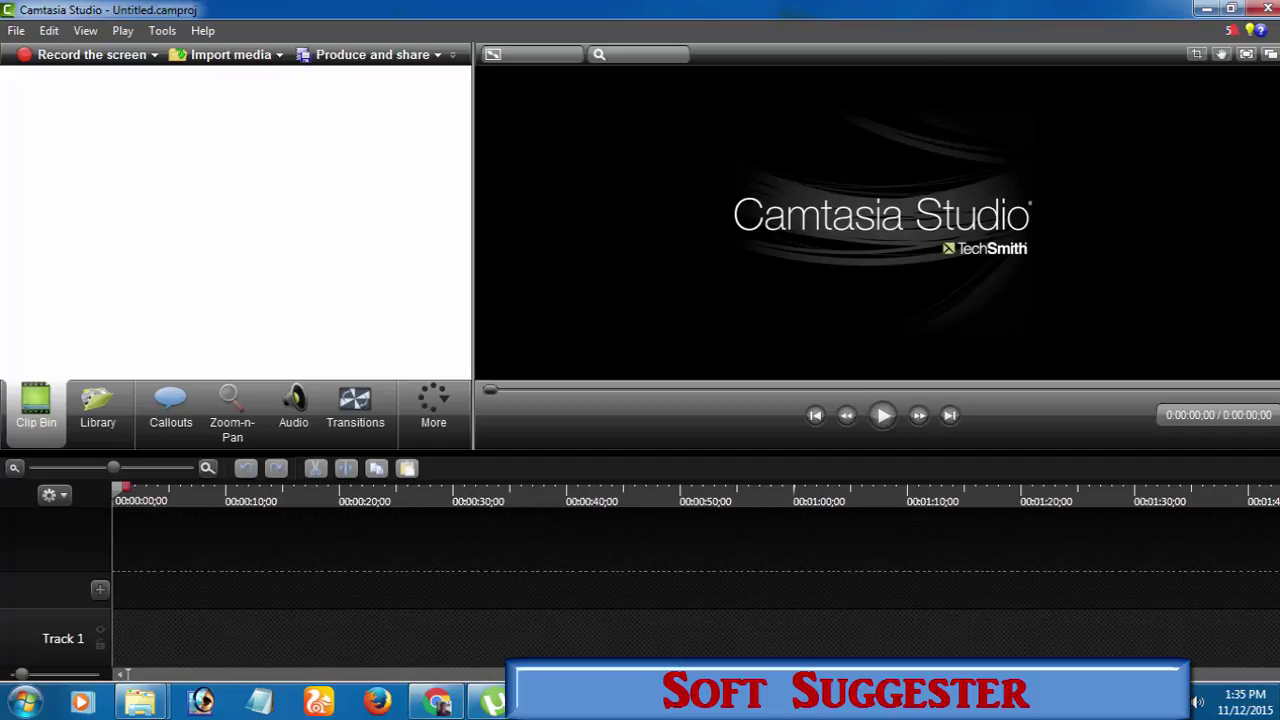
Minimize the Camtasia window and the New folder Explorer window to clear the desktop.
key("super+Down")
key("super+Down")
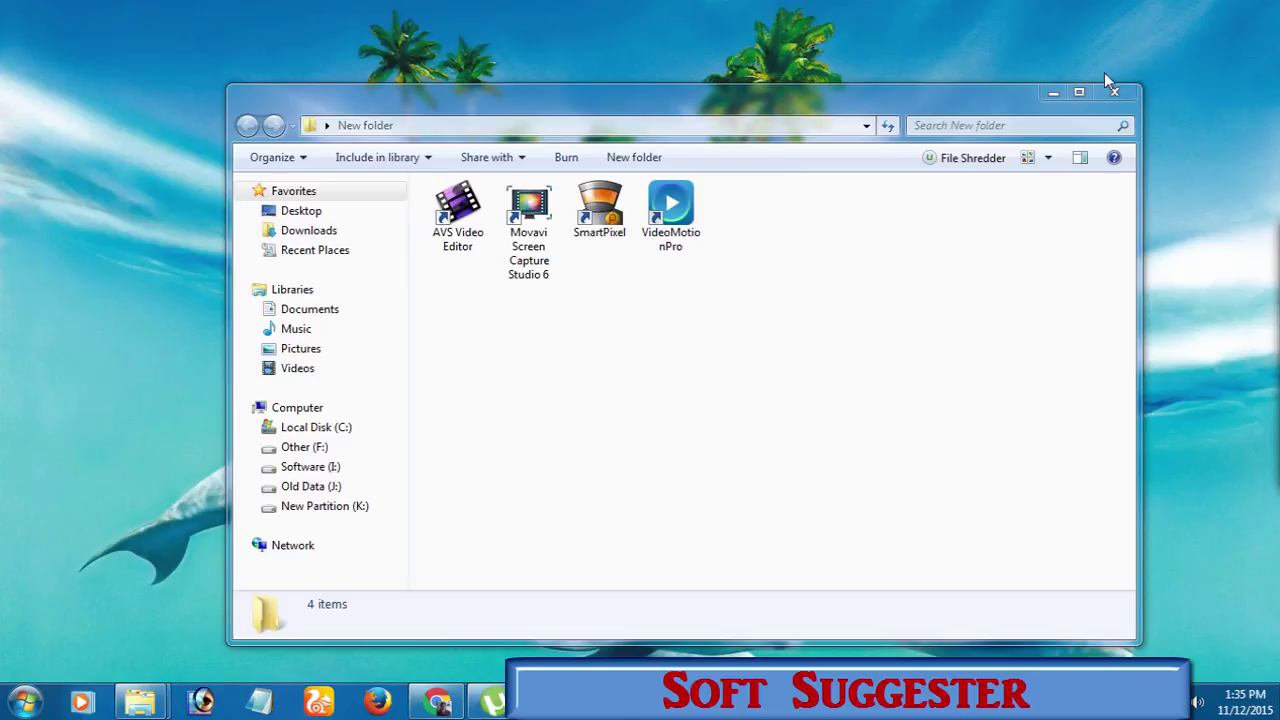
left_click(1052, 95)
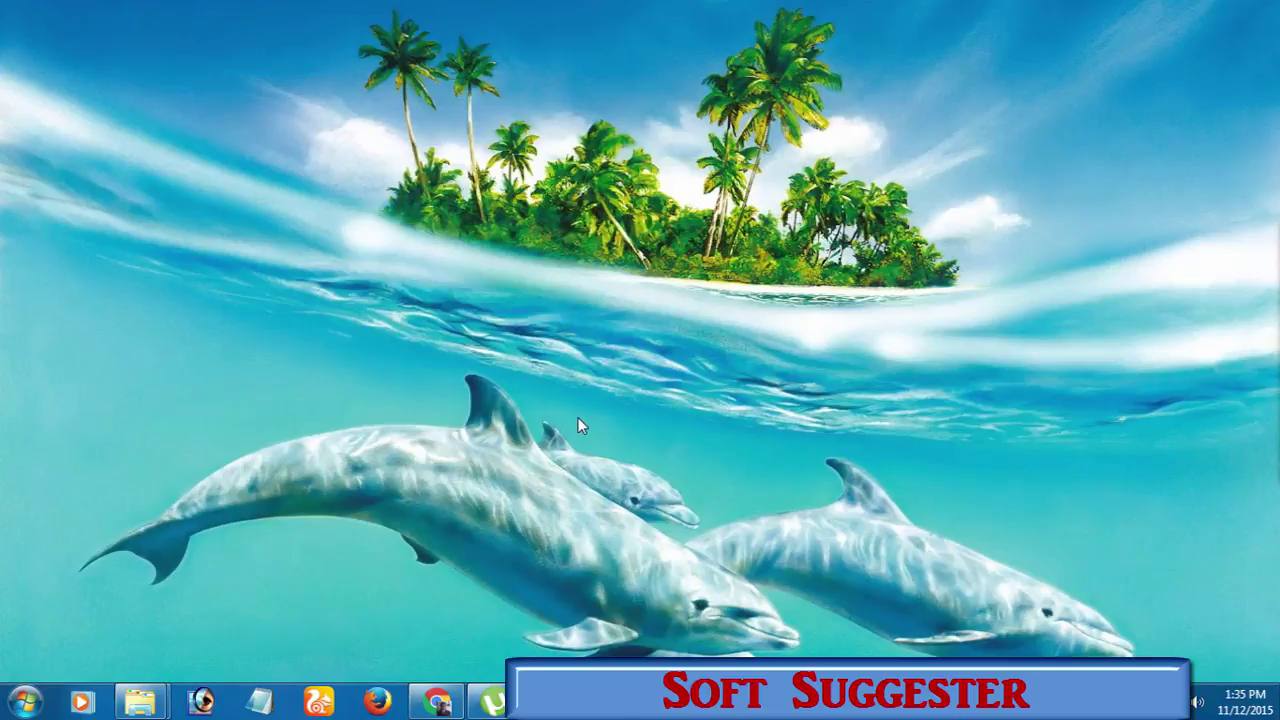
Restore the Camtasia Studio store page, highlight its US$ 299.00 price and volume discounts, then minimize Chrome.
left_click(440, 703)
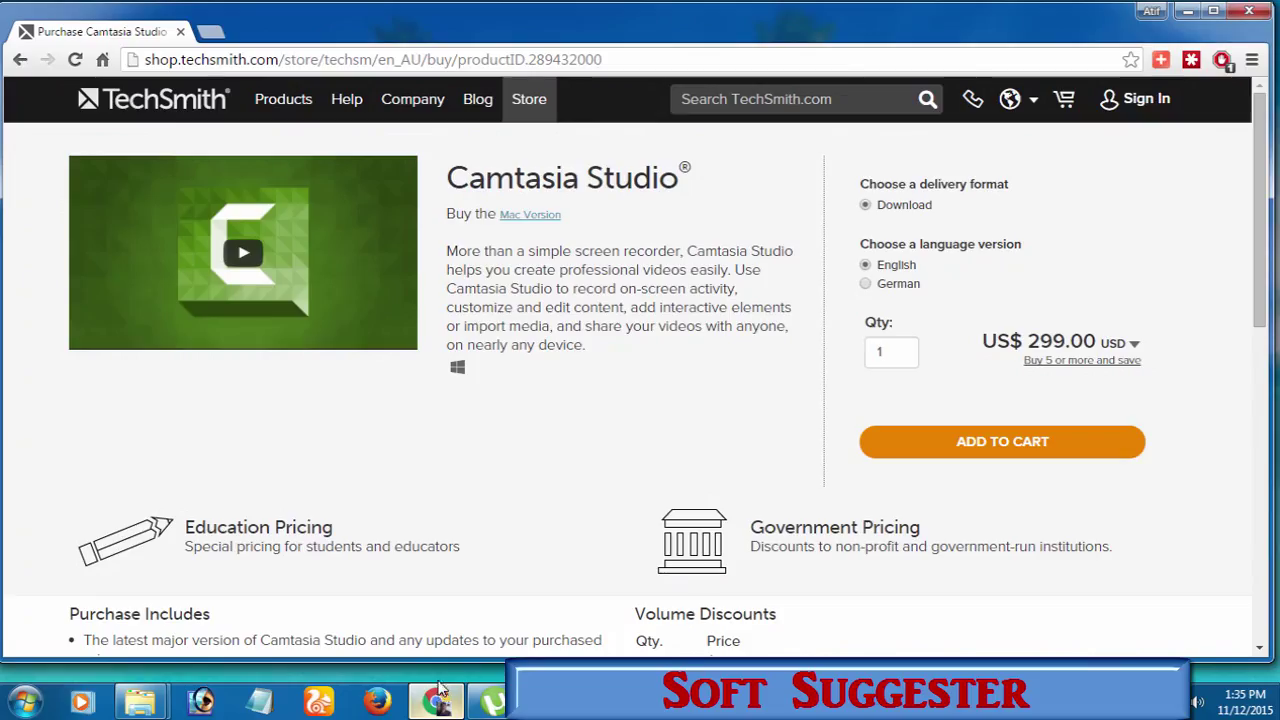
double_click(1062, 340)
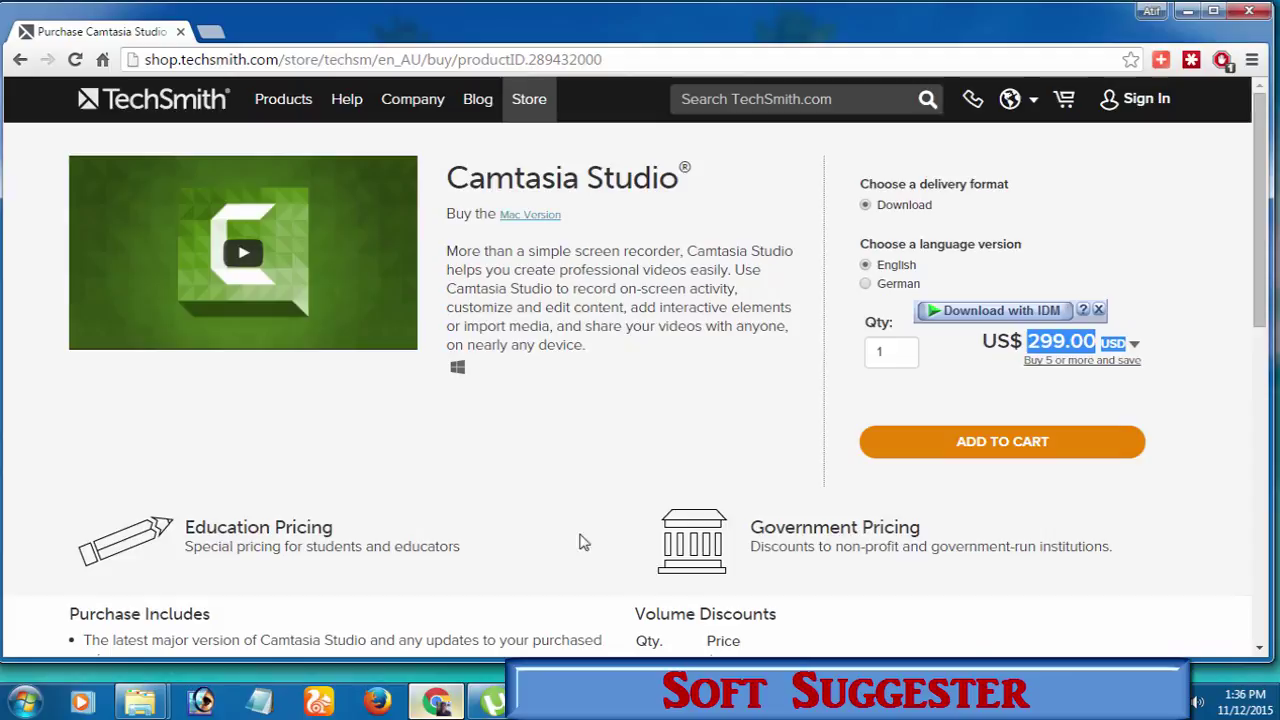
scroll(437, 510, "down", 3)
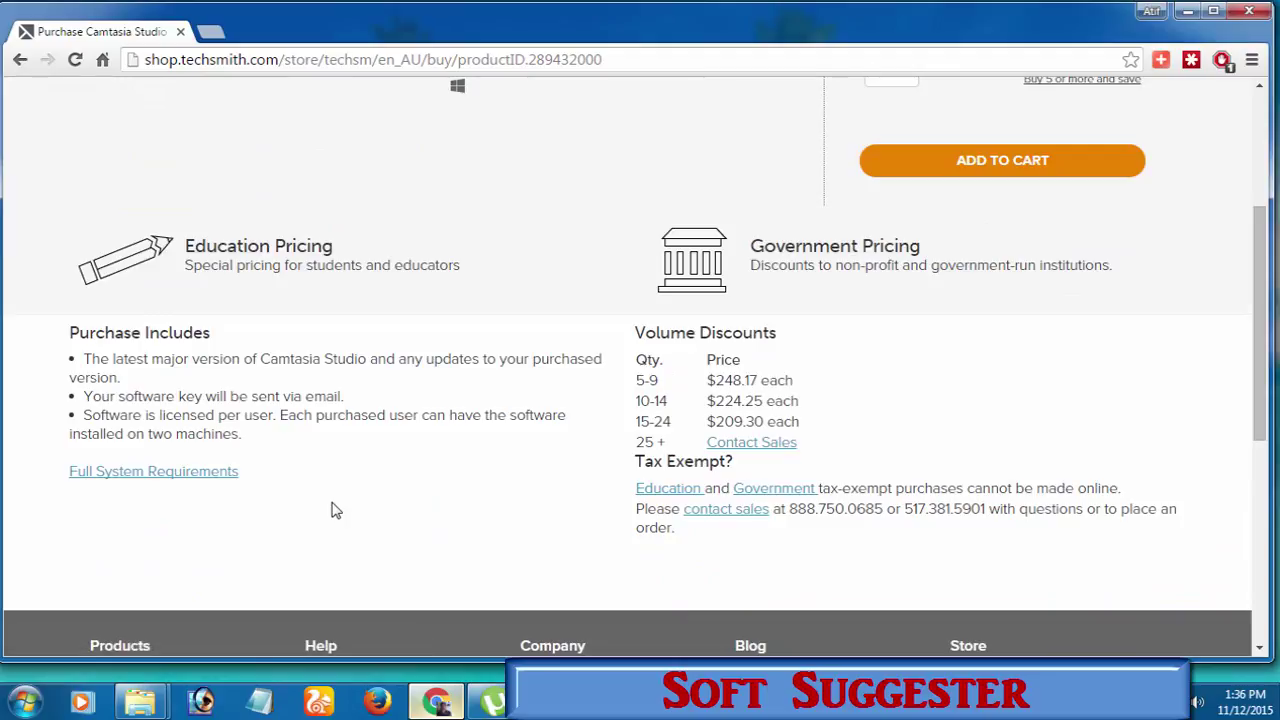
left_click(1186, 12)
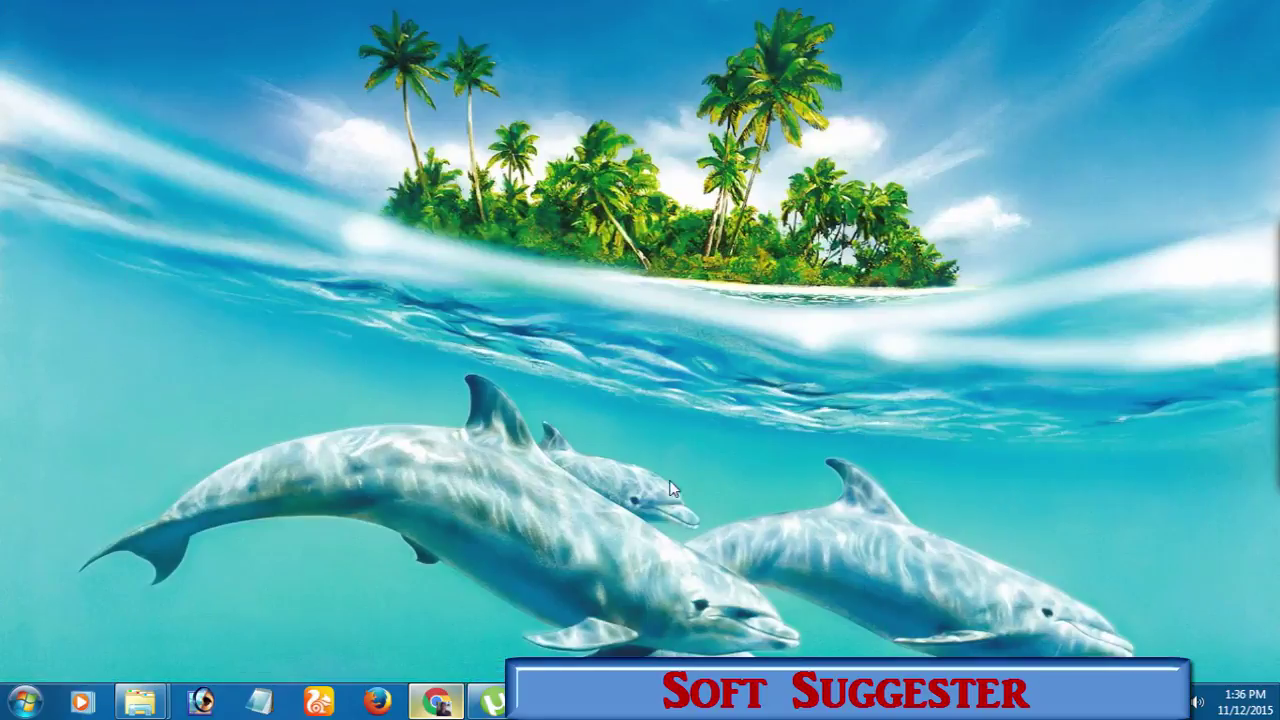
Bring New folder forward, close the Project Explorer window, then minimize New folder.
left_click(122, 705)
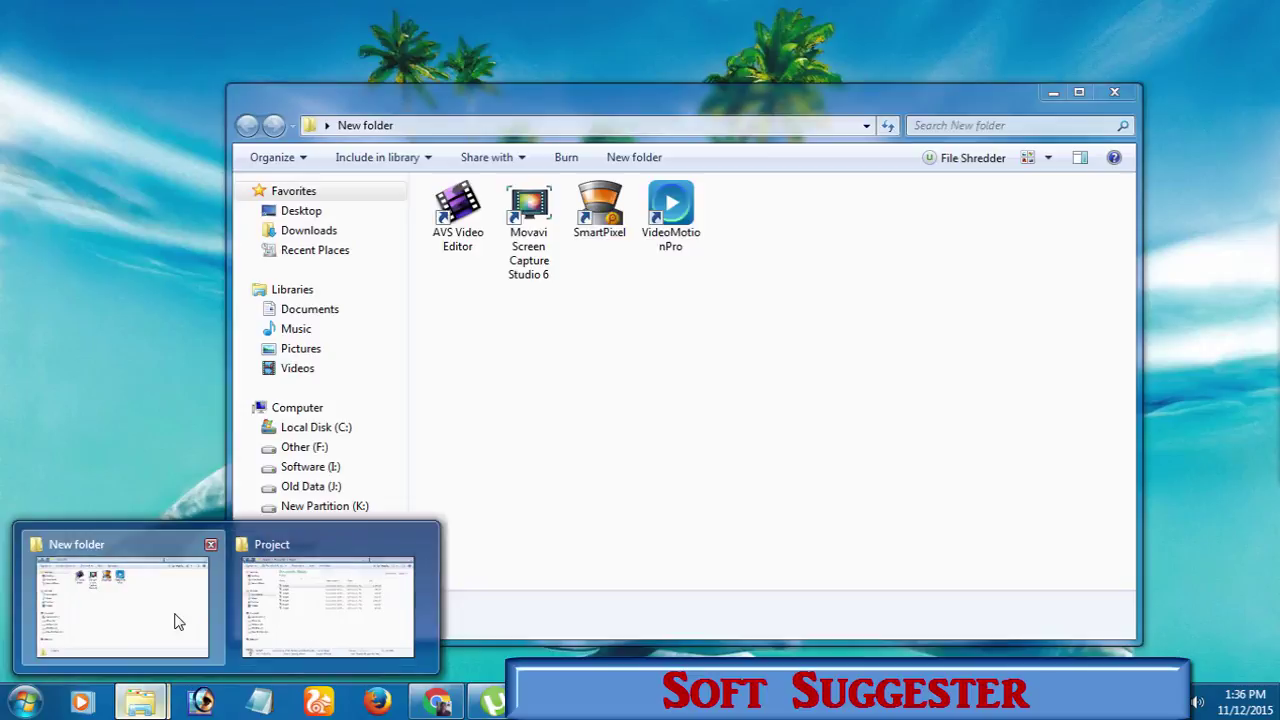
left_click(174, 622)
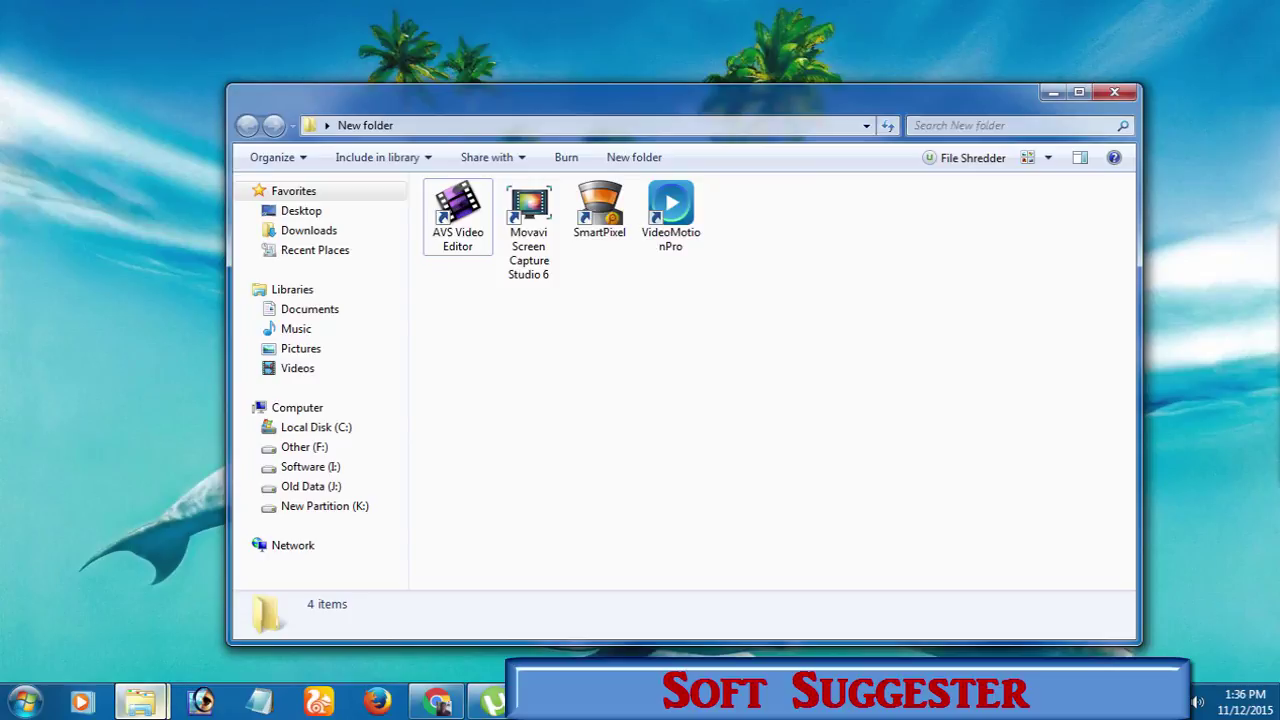
left_click(154, 690)
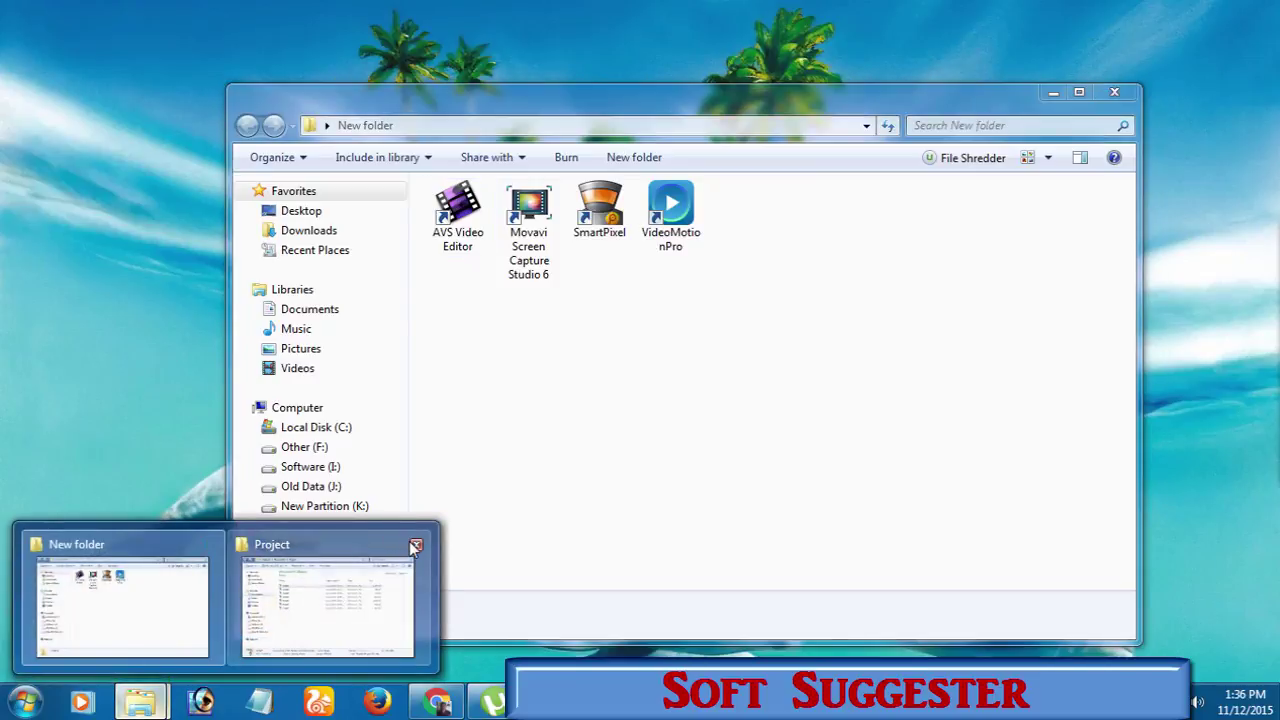
left_click(416, 545)
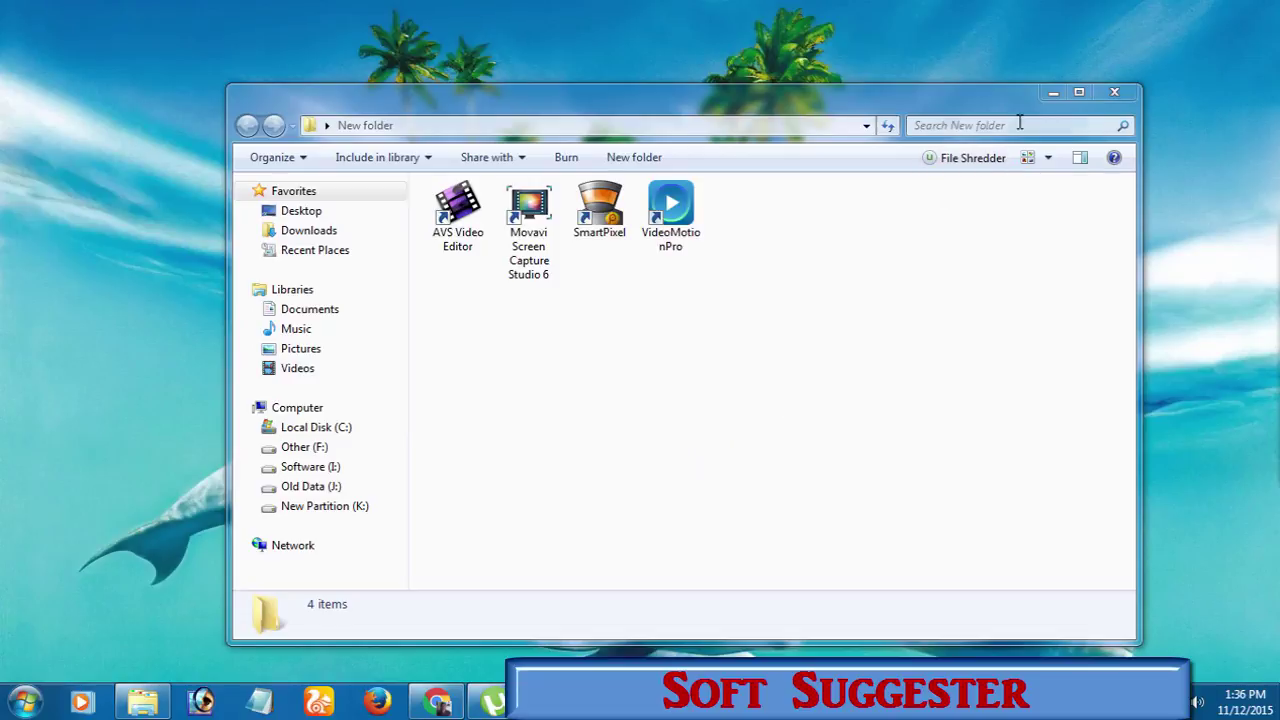
left_click(1063, 94)
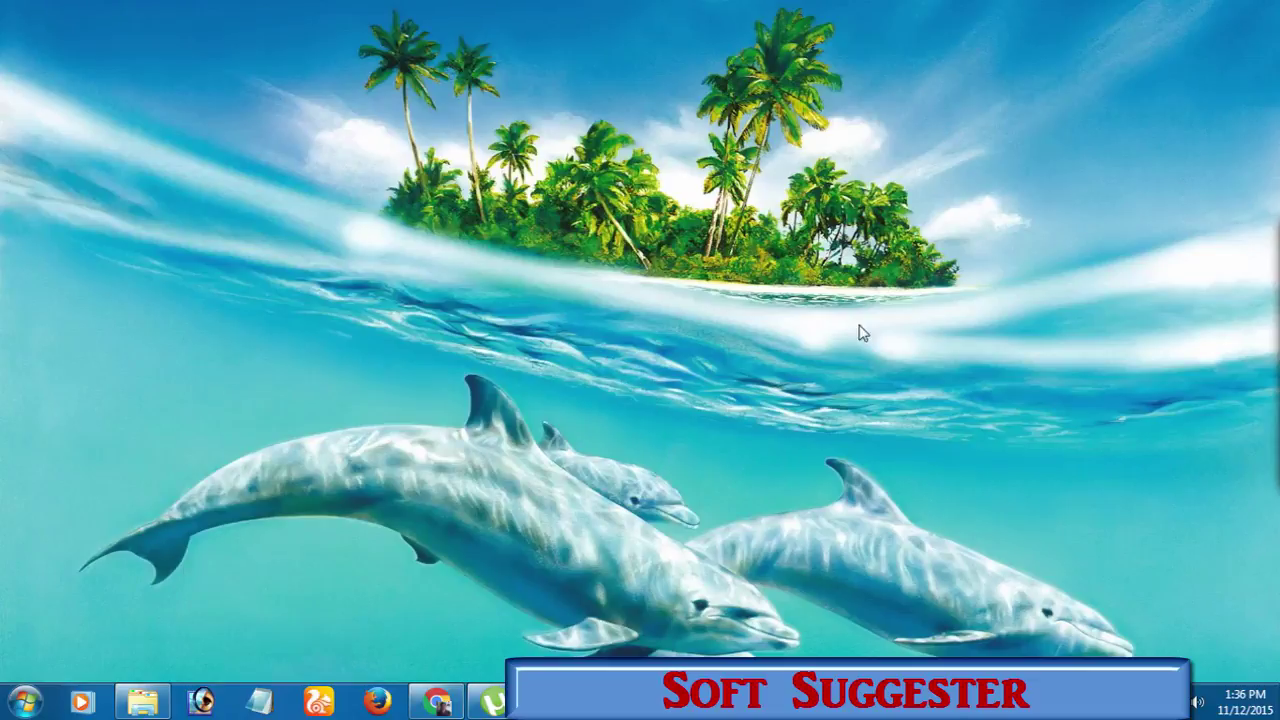
Restore the store page and exit µTorrent from its tray icon, confirming with Yes.
left_click(466, 698)
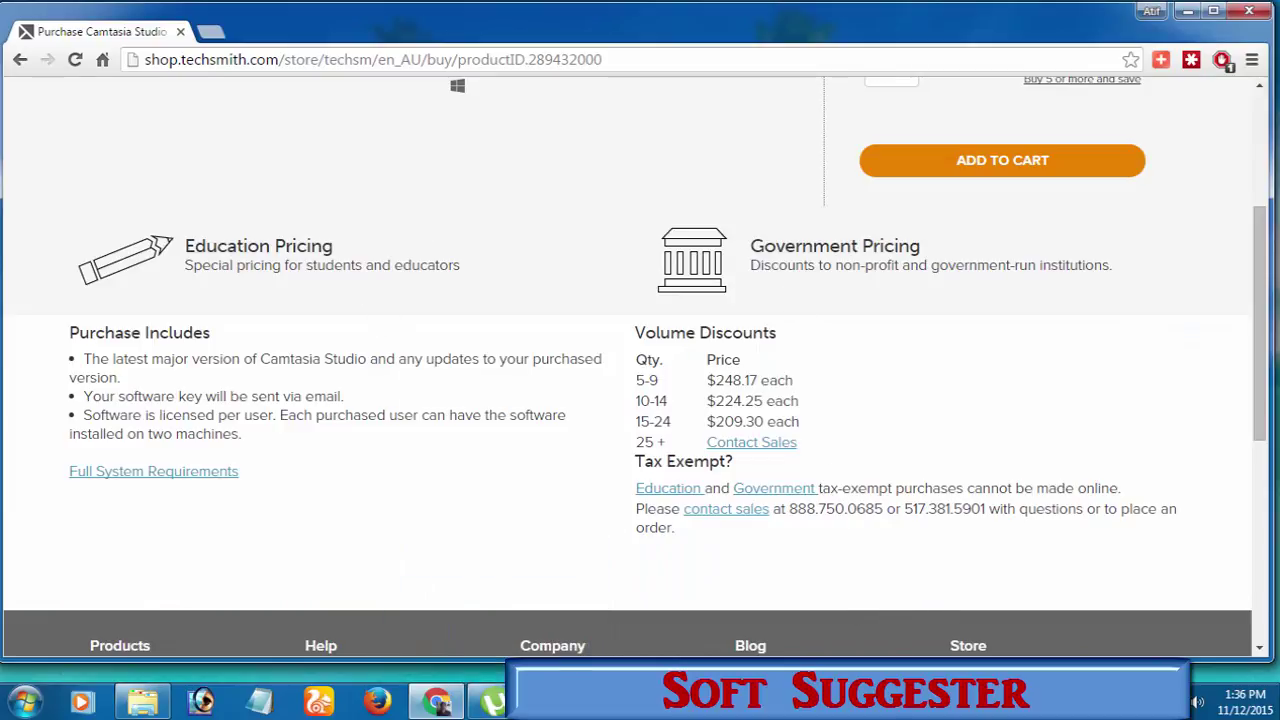
right_click(1006, 700)
left_click(1060, 680)
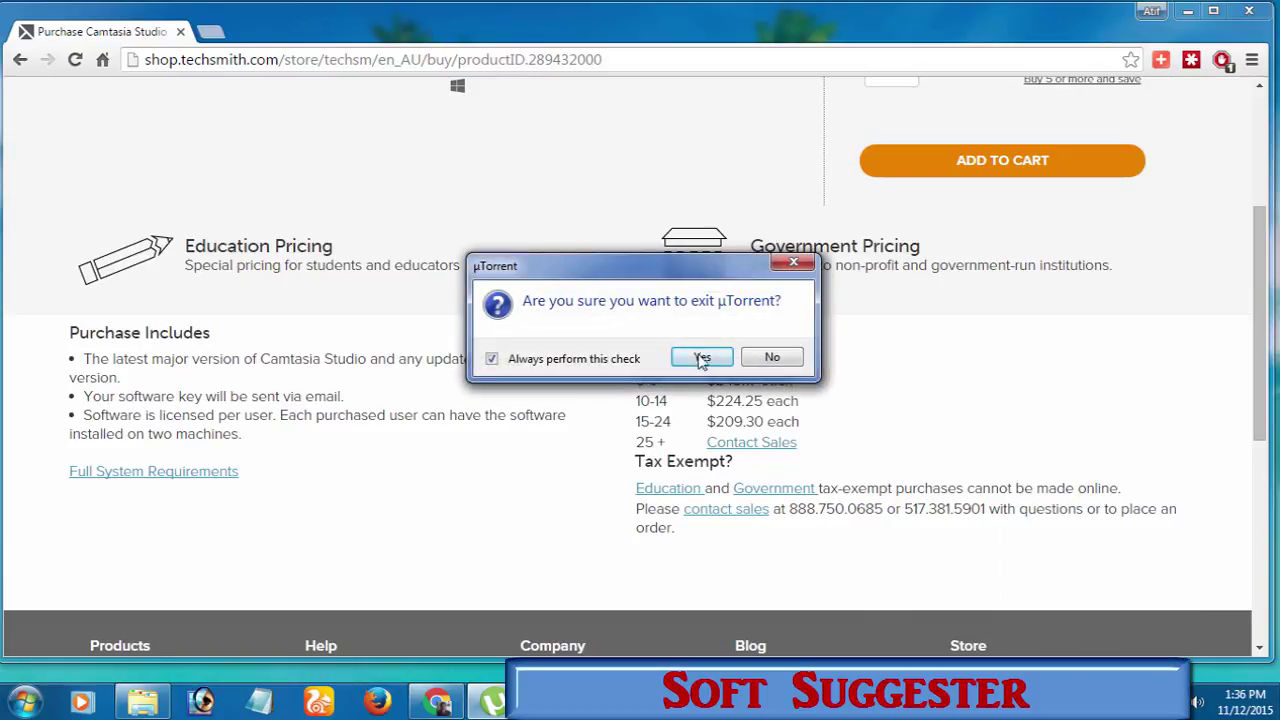
left_click(702, 357)
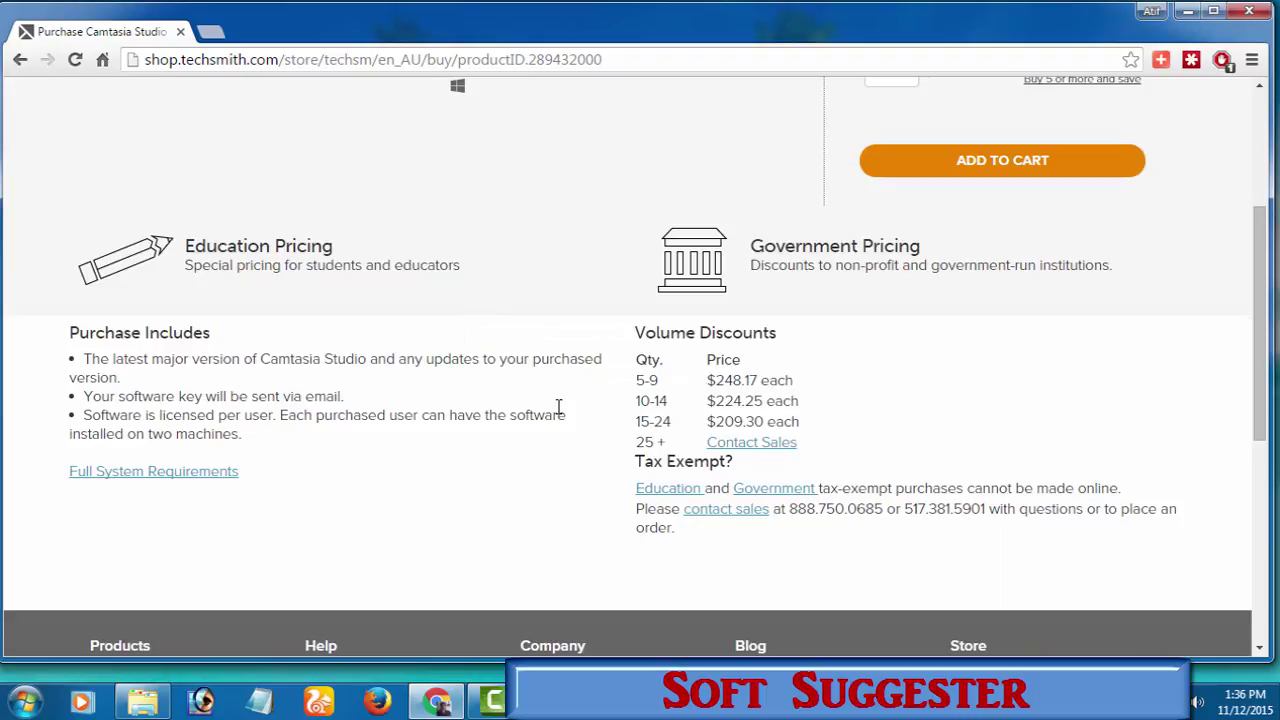
Select the Camtasia Studio product description on the store page, then minimize Chrome.
scroll(560, 443, "up", 3)
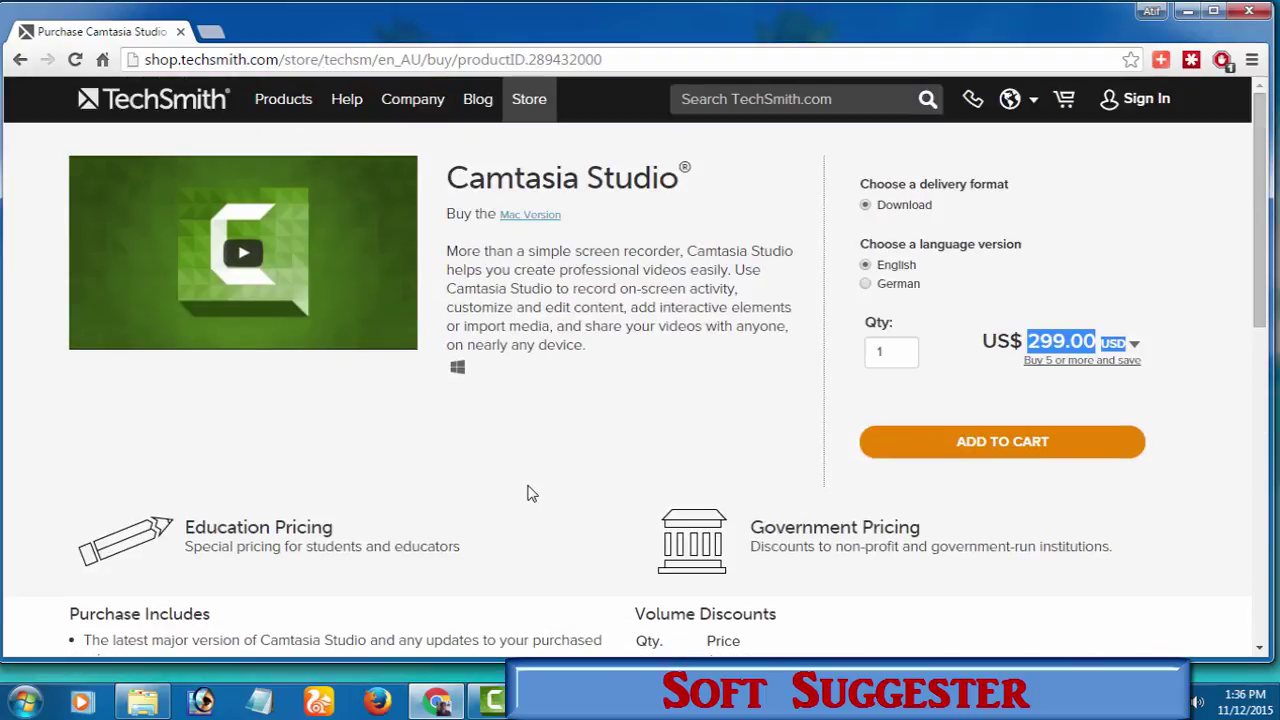
left_click_drag(583, 363, 449, 231)
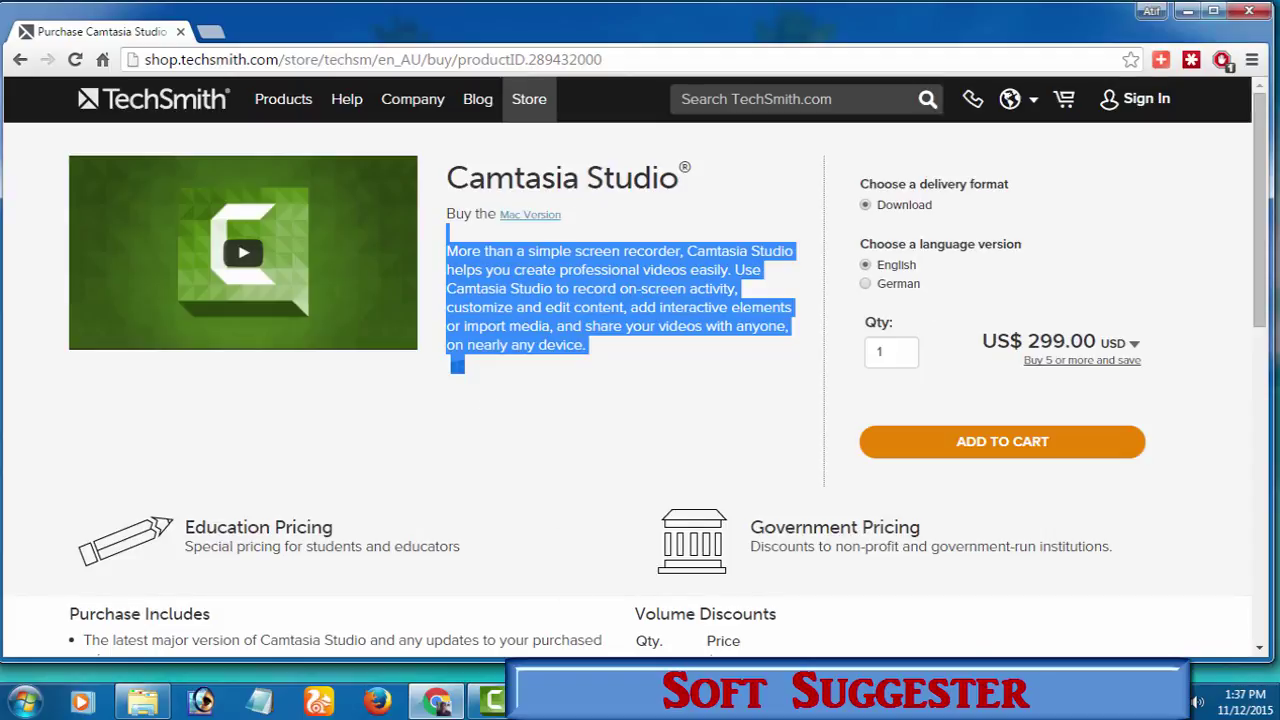
left_click(1188, 12)
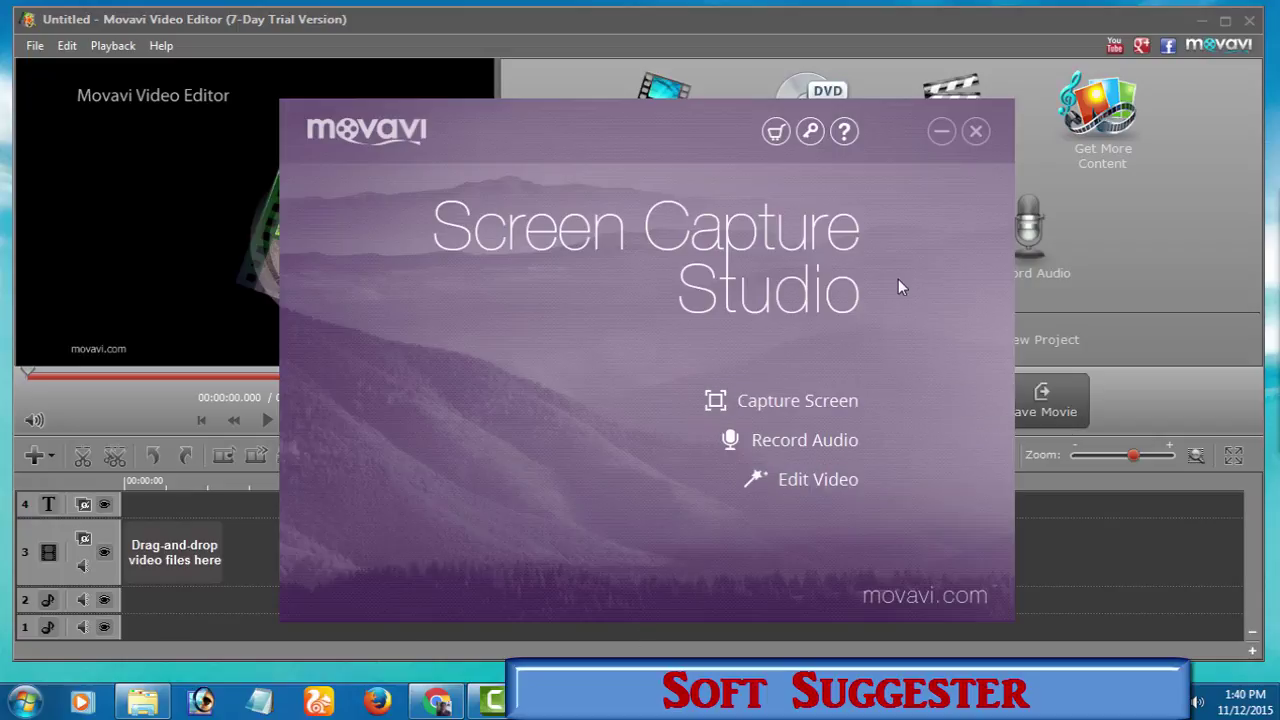
Browse Media, Effects and Fades, preview Blur-In-Out, and launch Screen Capture Studio with F10.
left_click(941, 132)
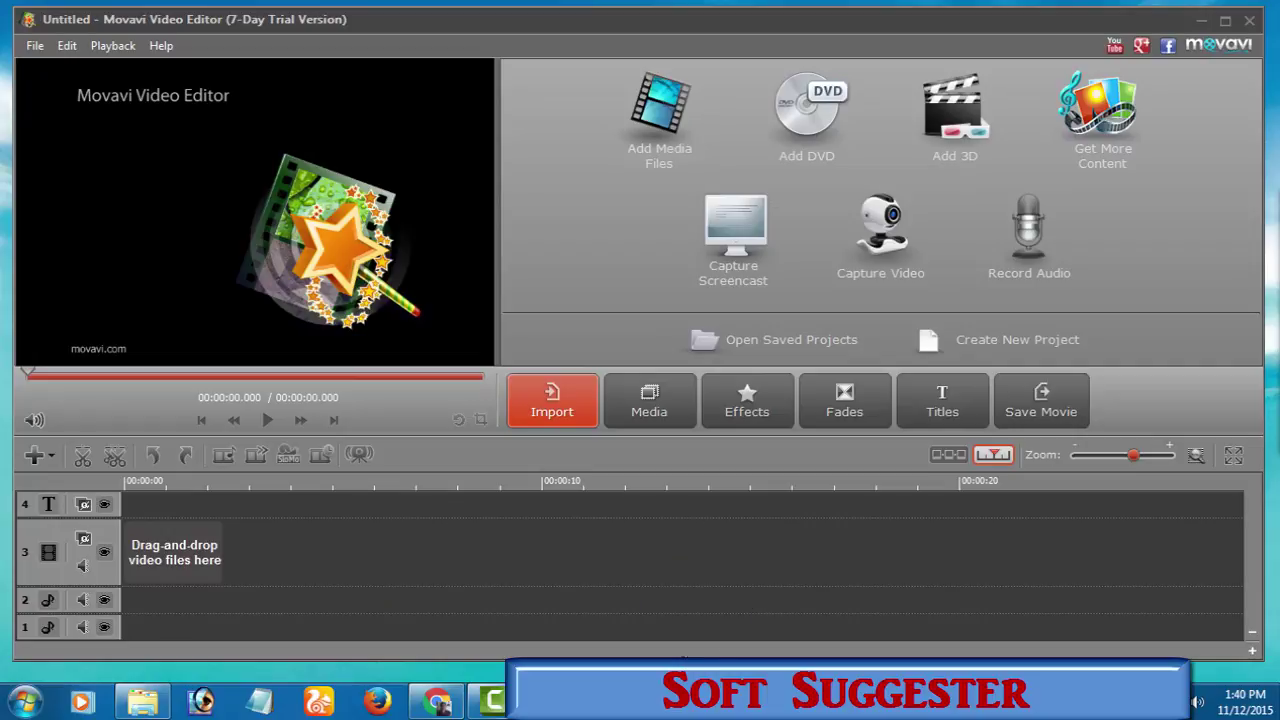
left_click(675, 405)
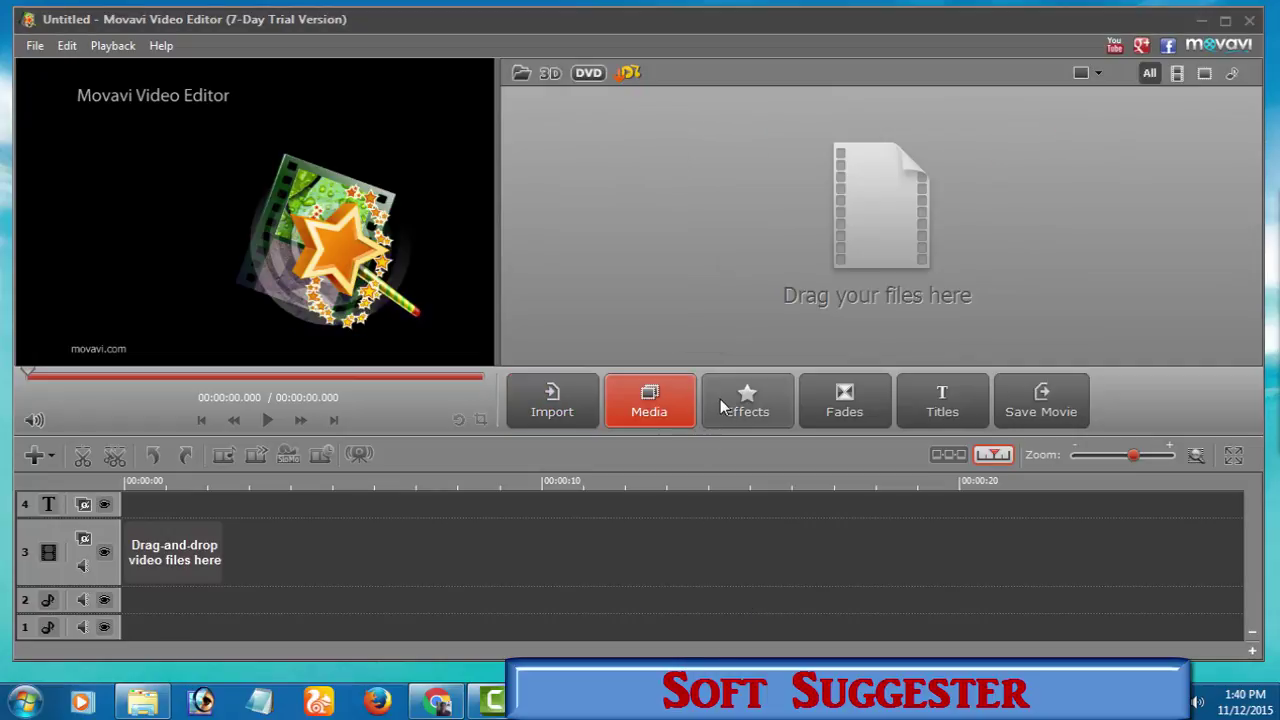
left_click(720, 399)
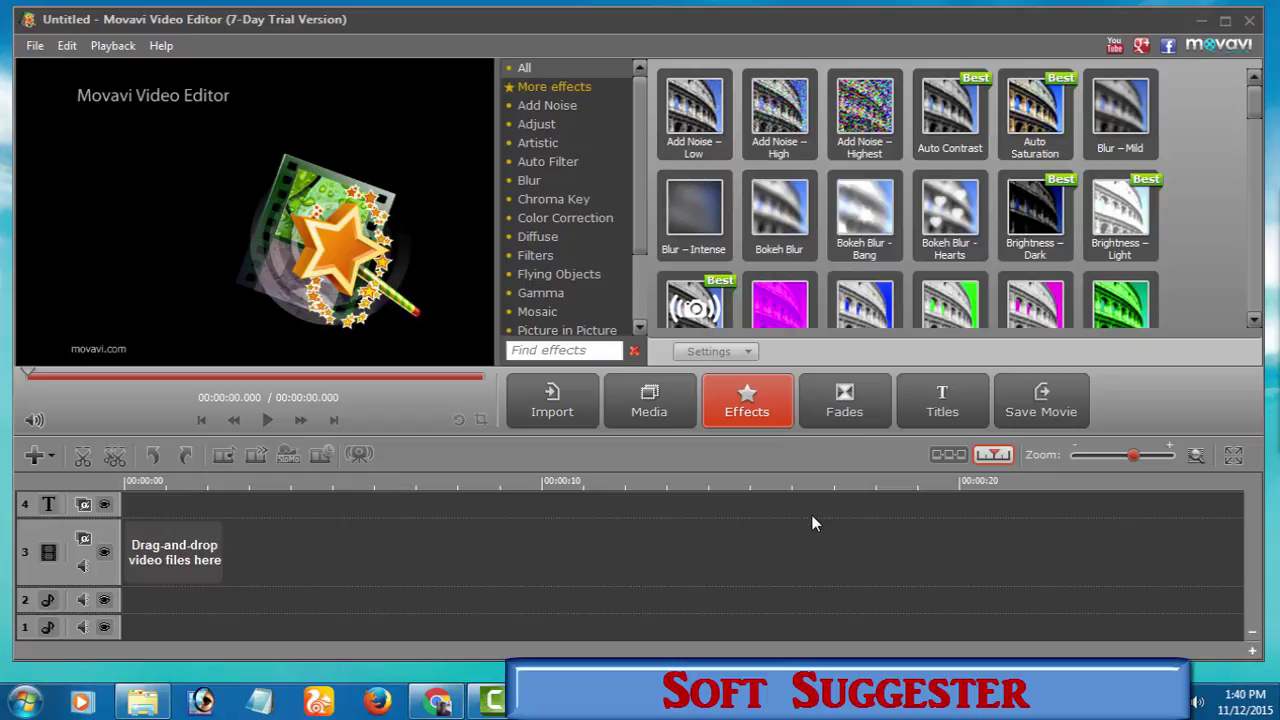
left_click(830, 385)
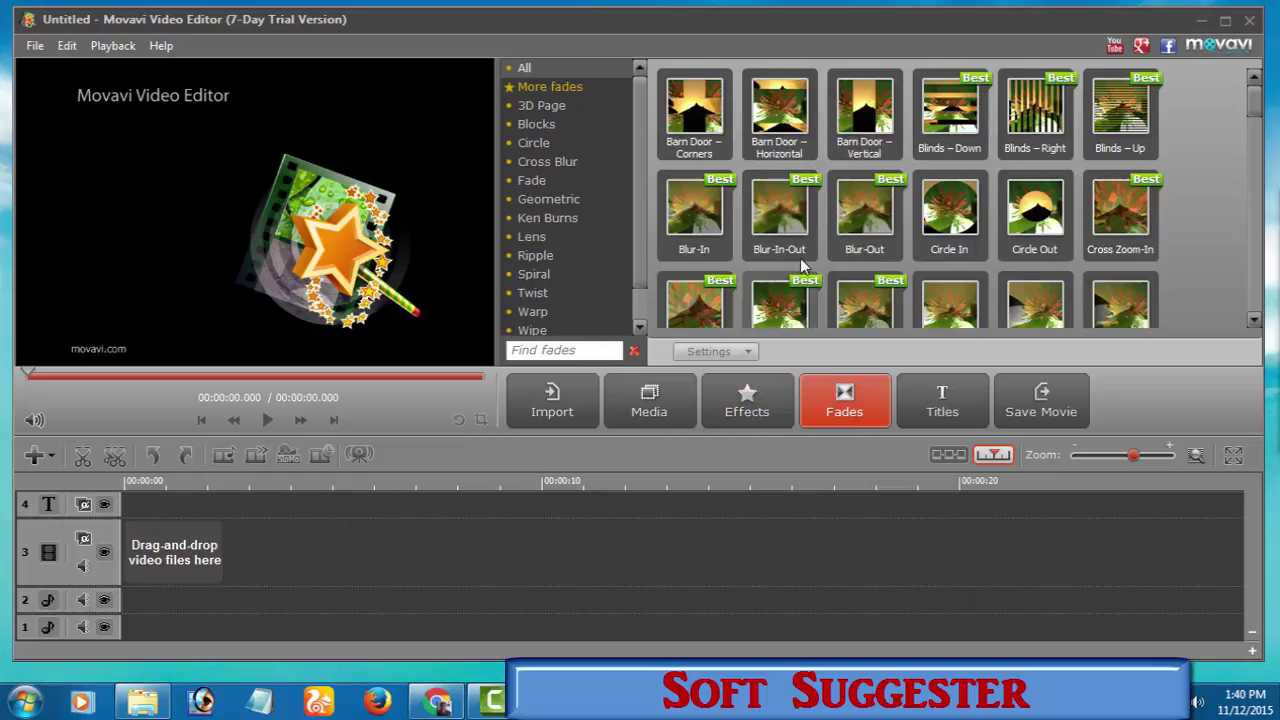
left_click(787, 232)
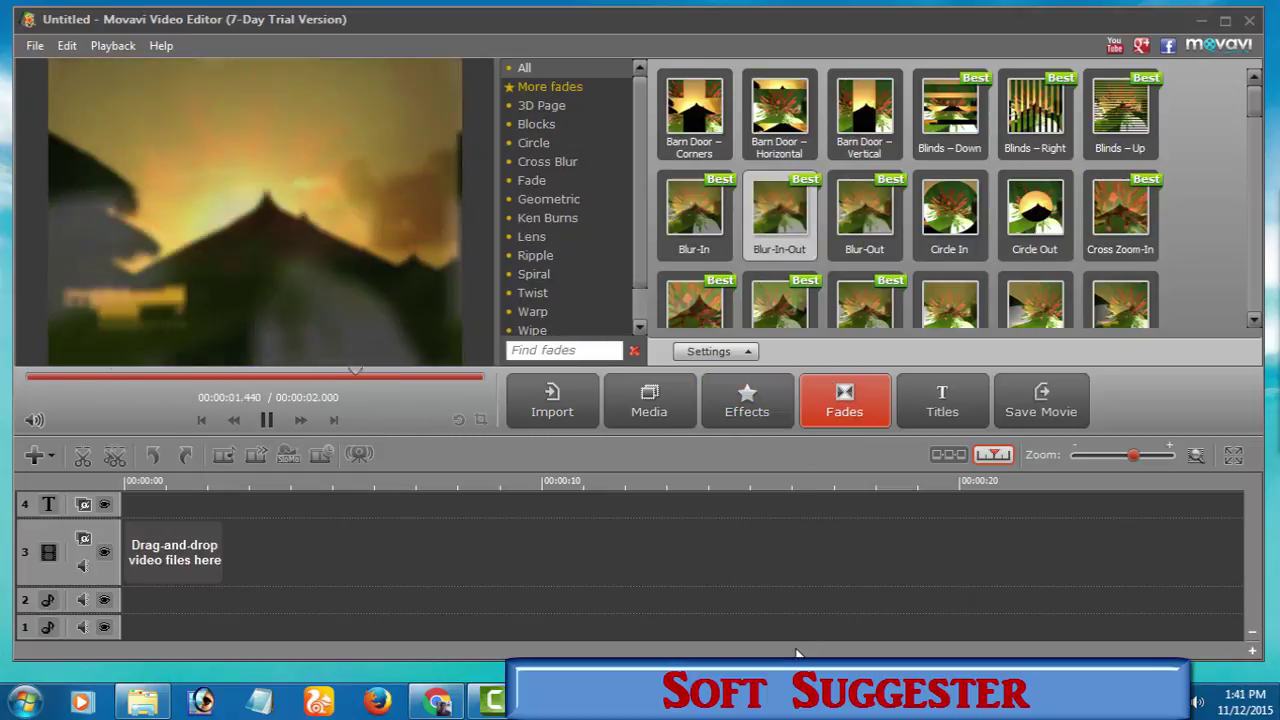
key("F10")
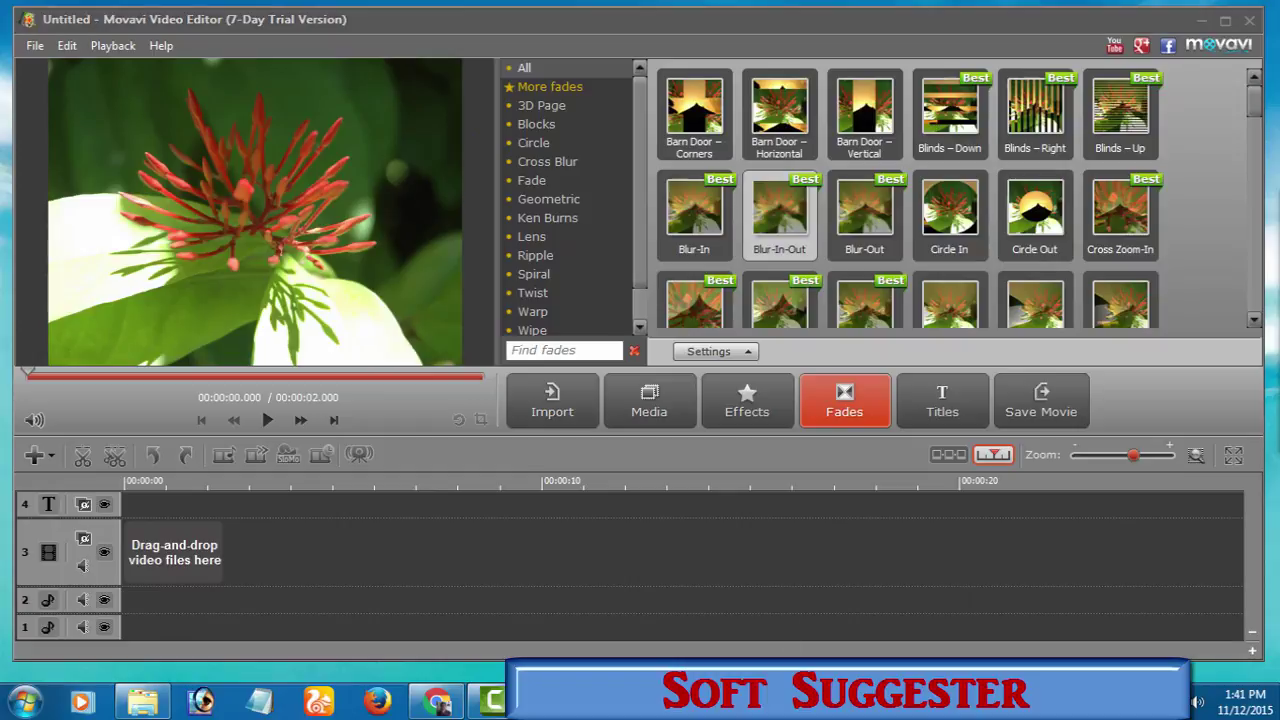
Move the recorder window up, check its Effects menu options, then minimize it.
left_click_drag(897, 521, 793, 449)
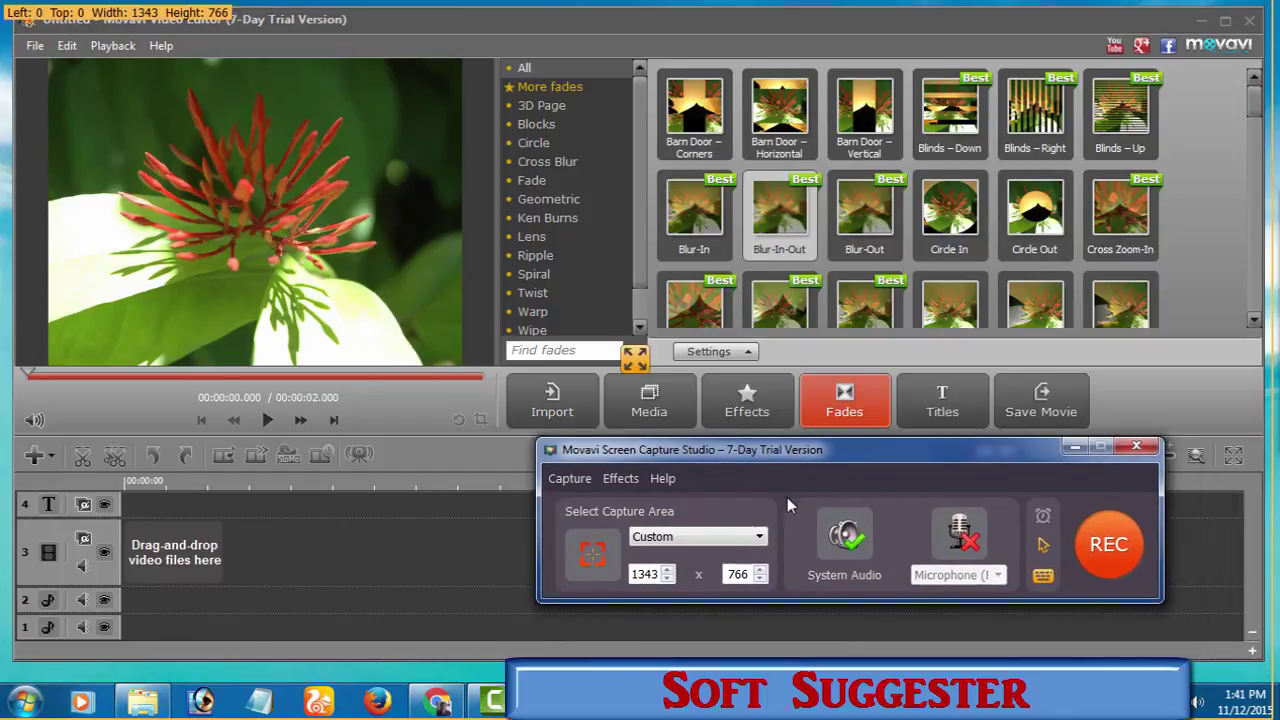
left_click(630, 479)
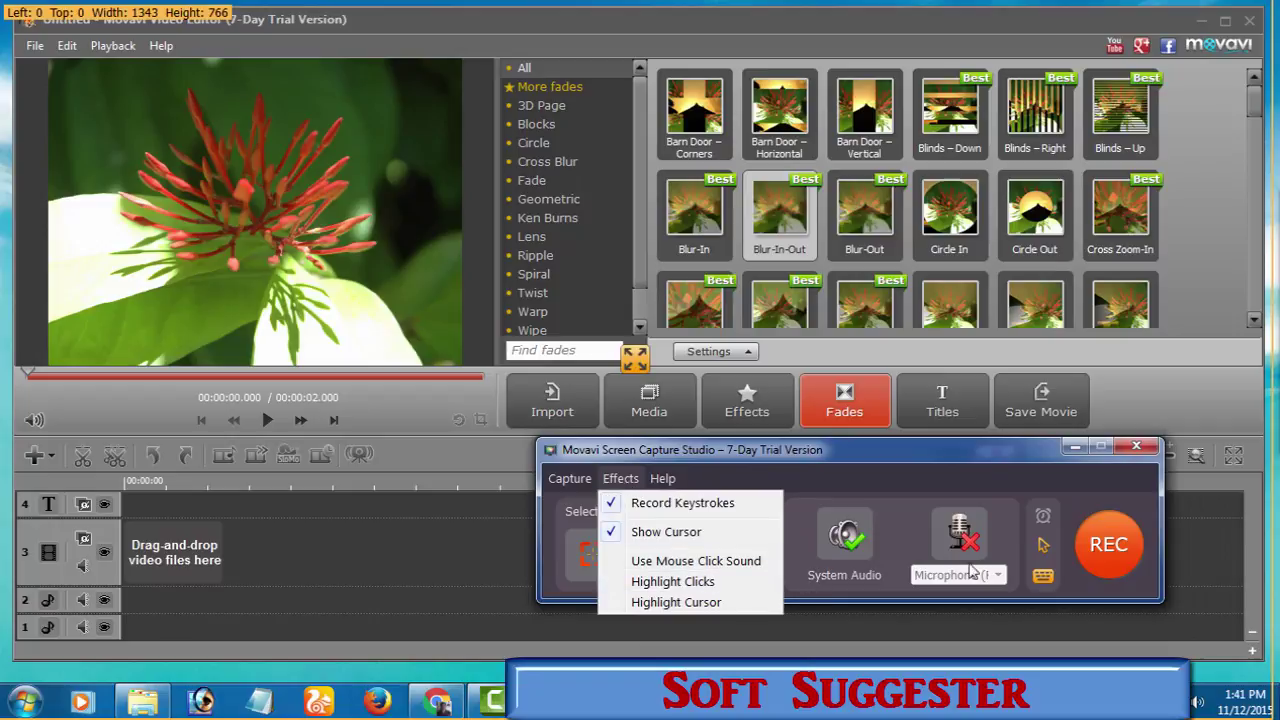
left_click(1072, 455)
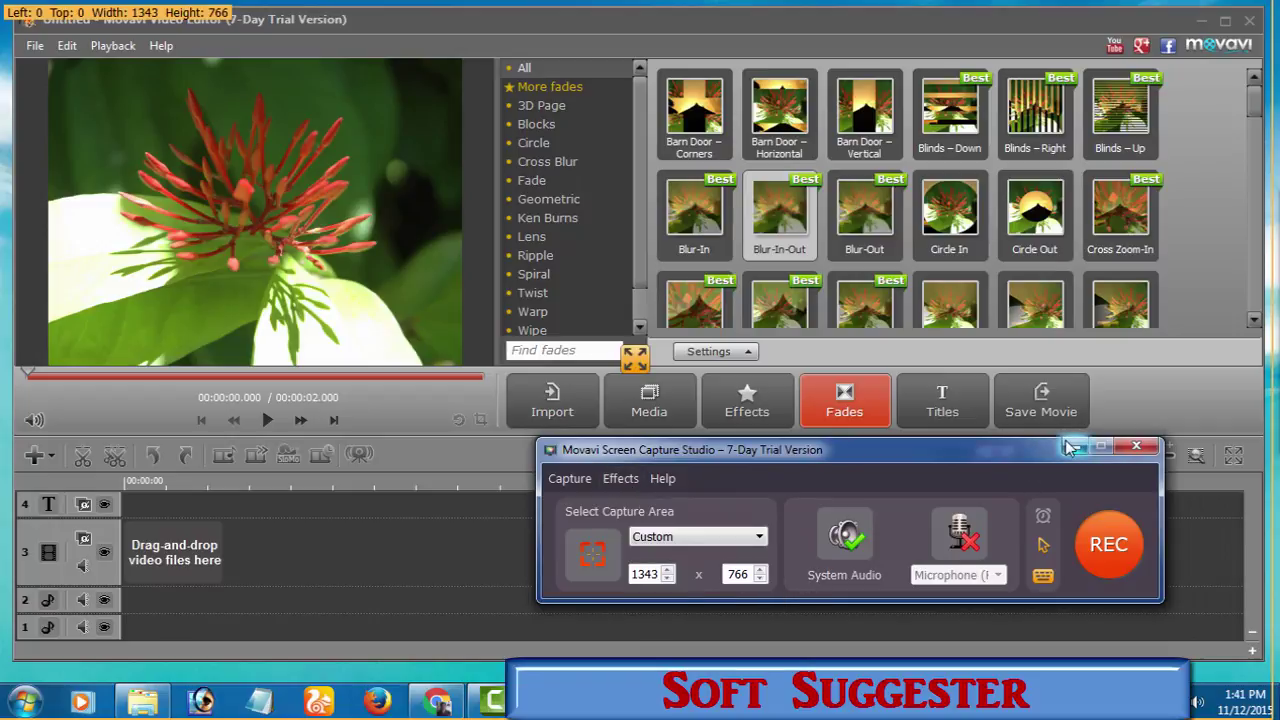
left_click(1073, 447)
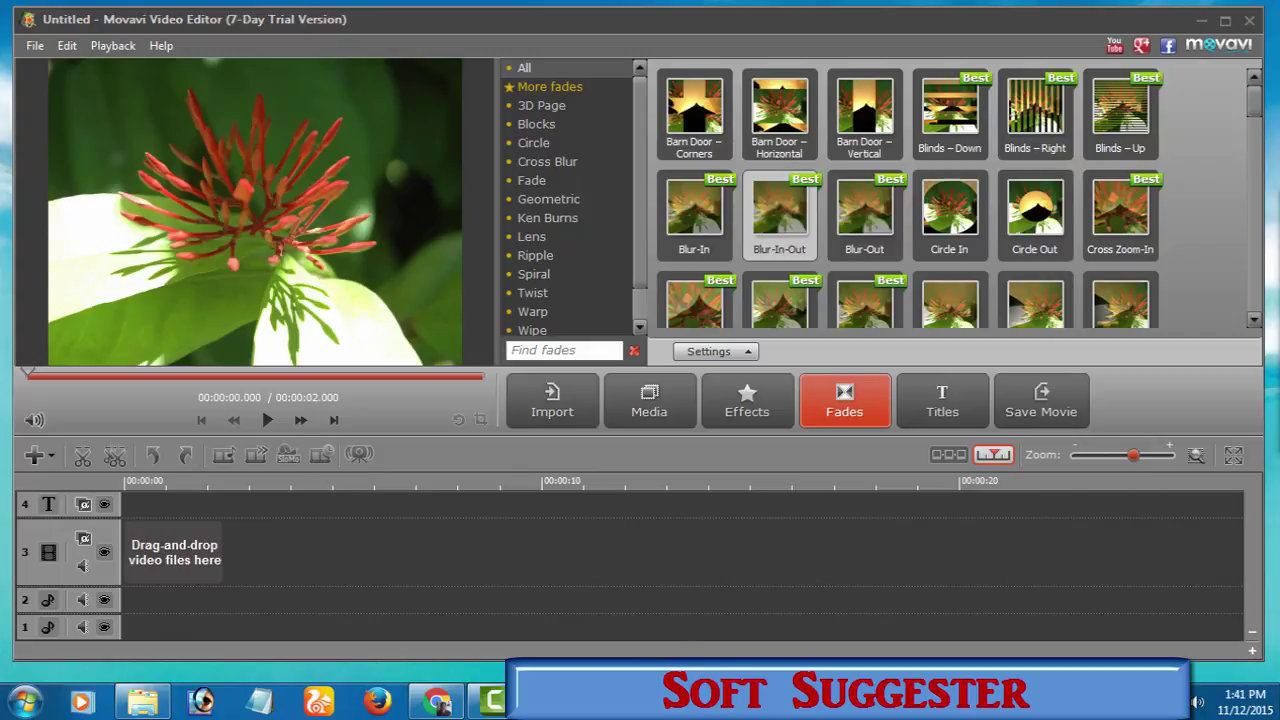
Preview the Cross-Fade, Cross Zoom-Out, Direct Cross-Fade – Down and Cross Zoom-In-Out fades.
scroll(835, 305, "down", 1)
left_click(855, 285)
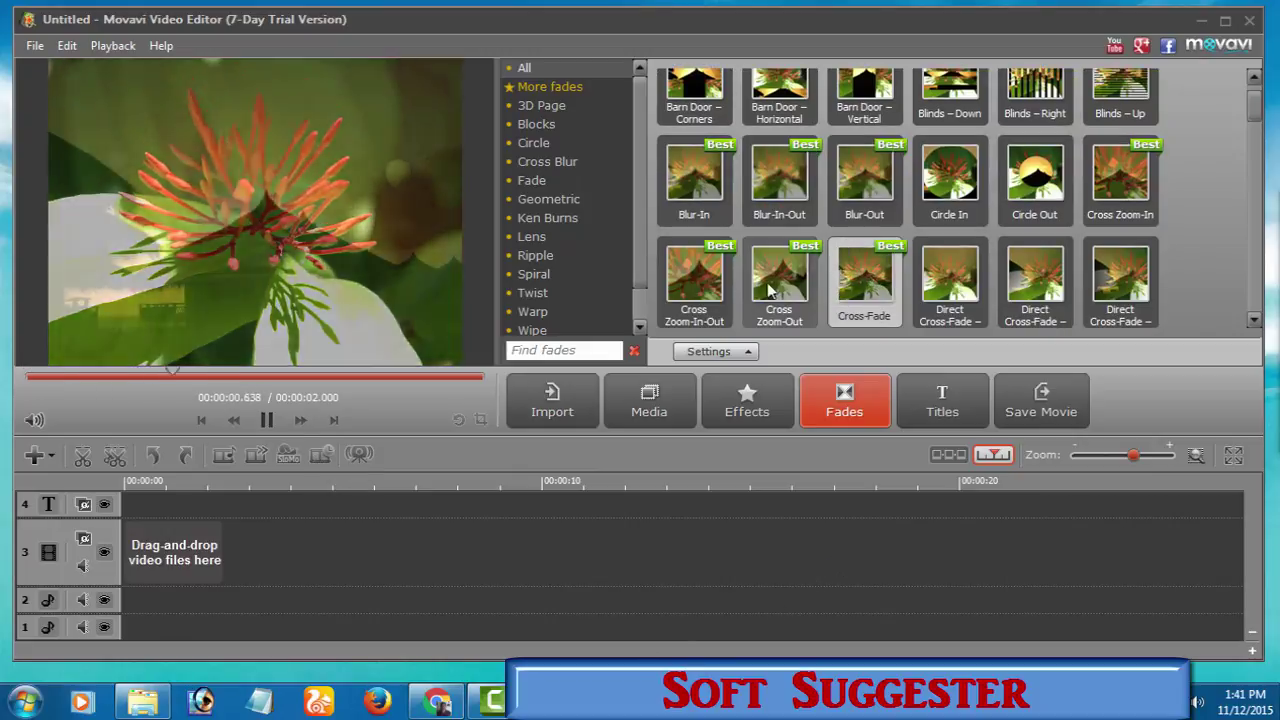
left_click(772, 285)
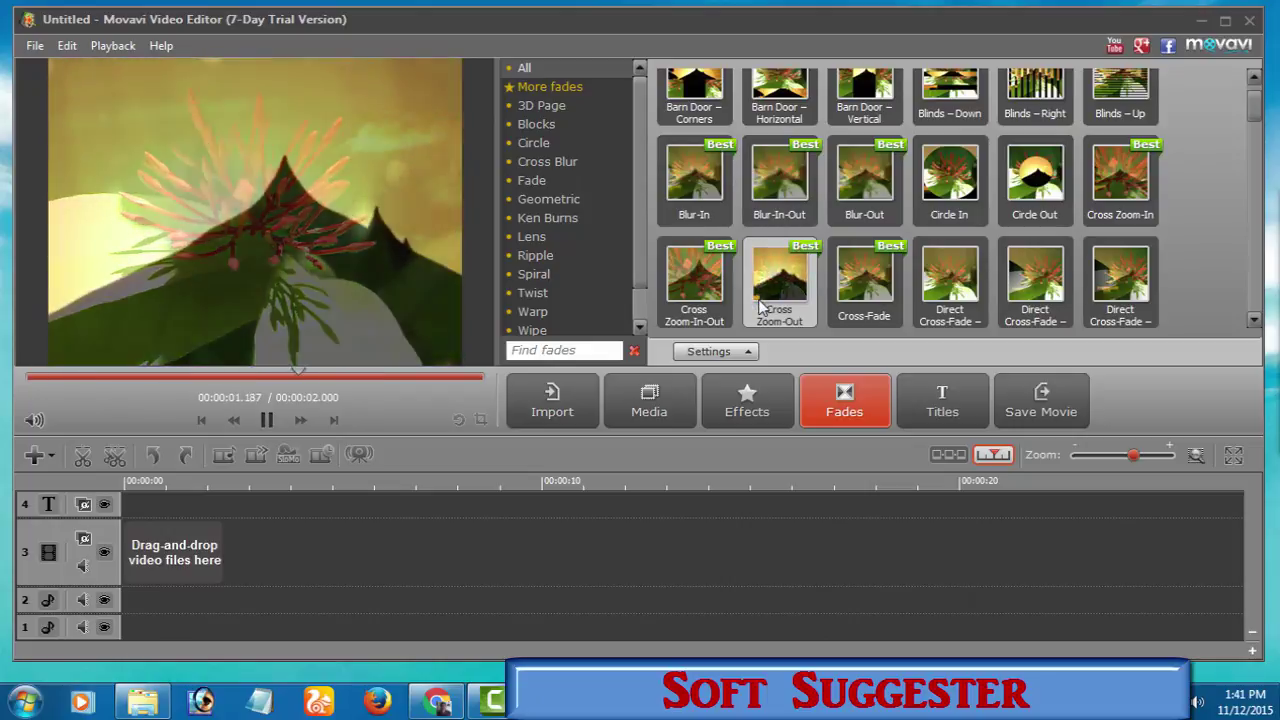
left_click(945, 282)
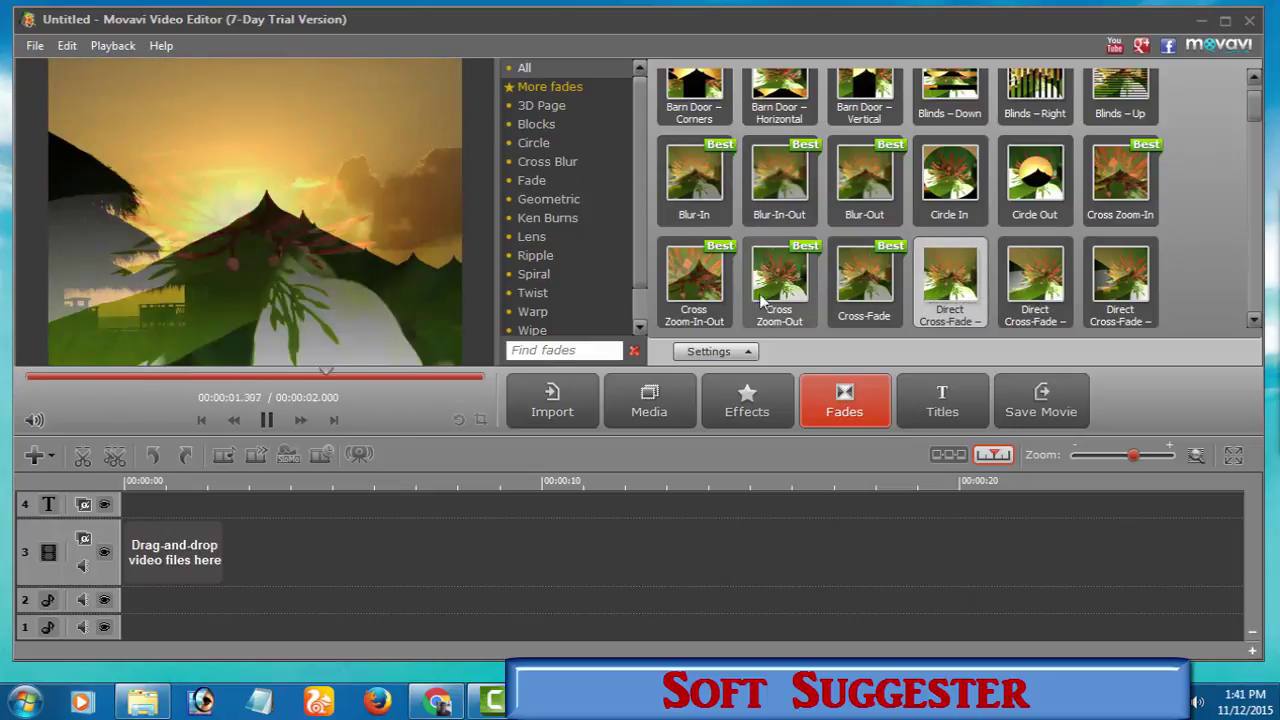
left_click(695, 285)
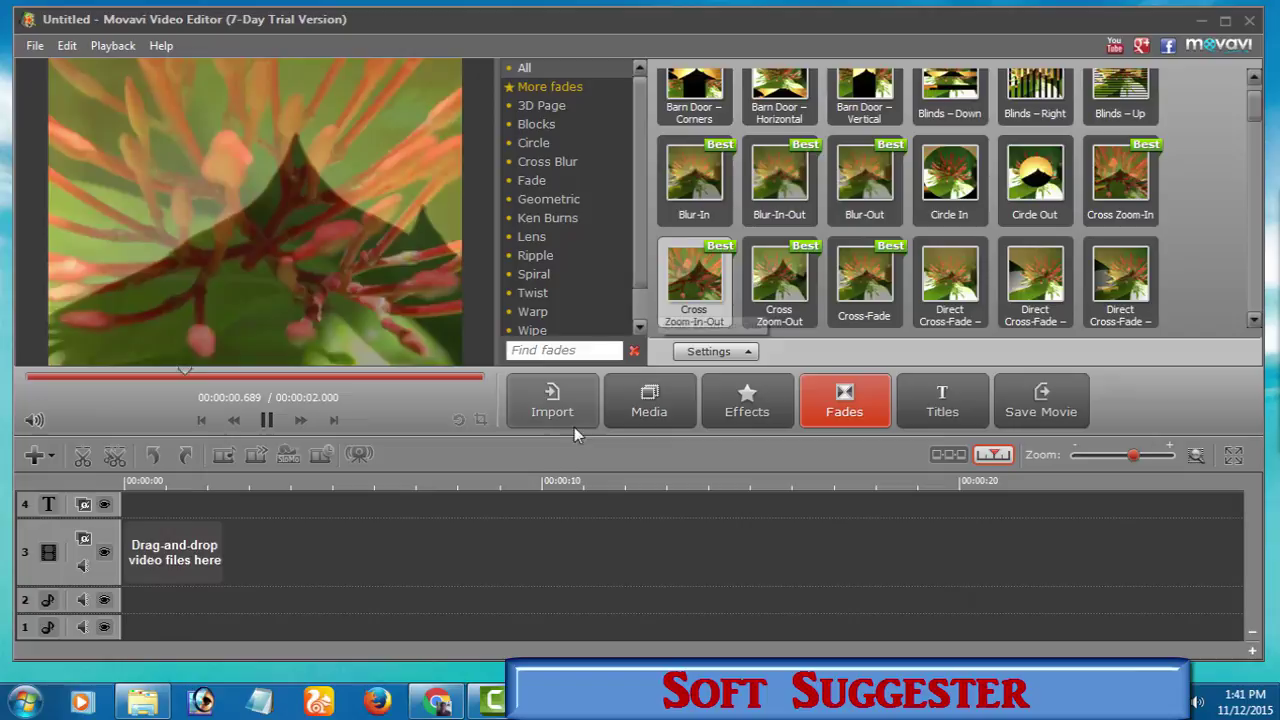
Switch to the Twist fades and preview Twist - Right-Up and Twist - Left.
left_click(542, 295)
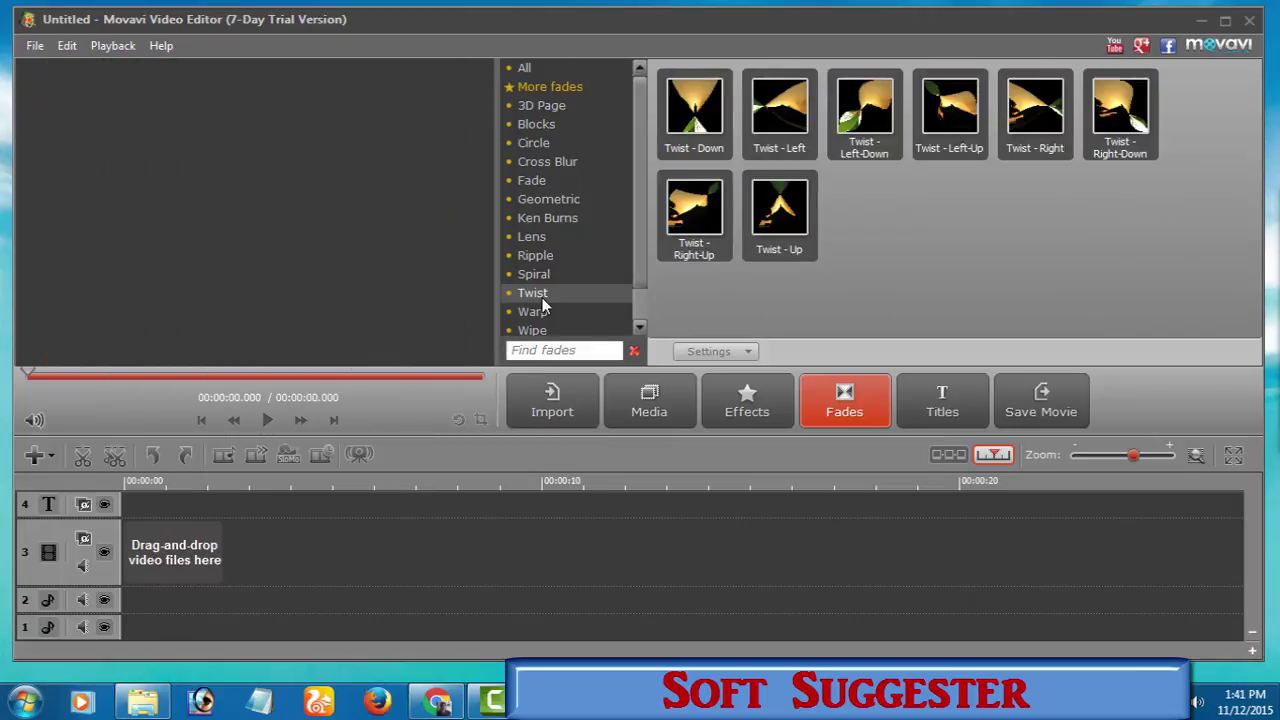
left_click(735, 226)
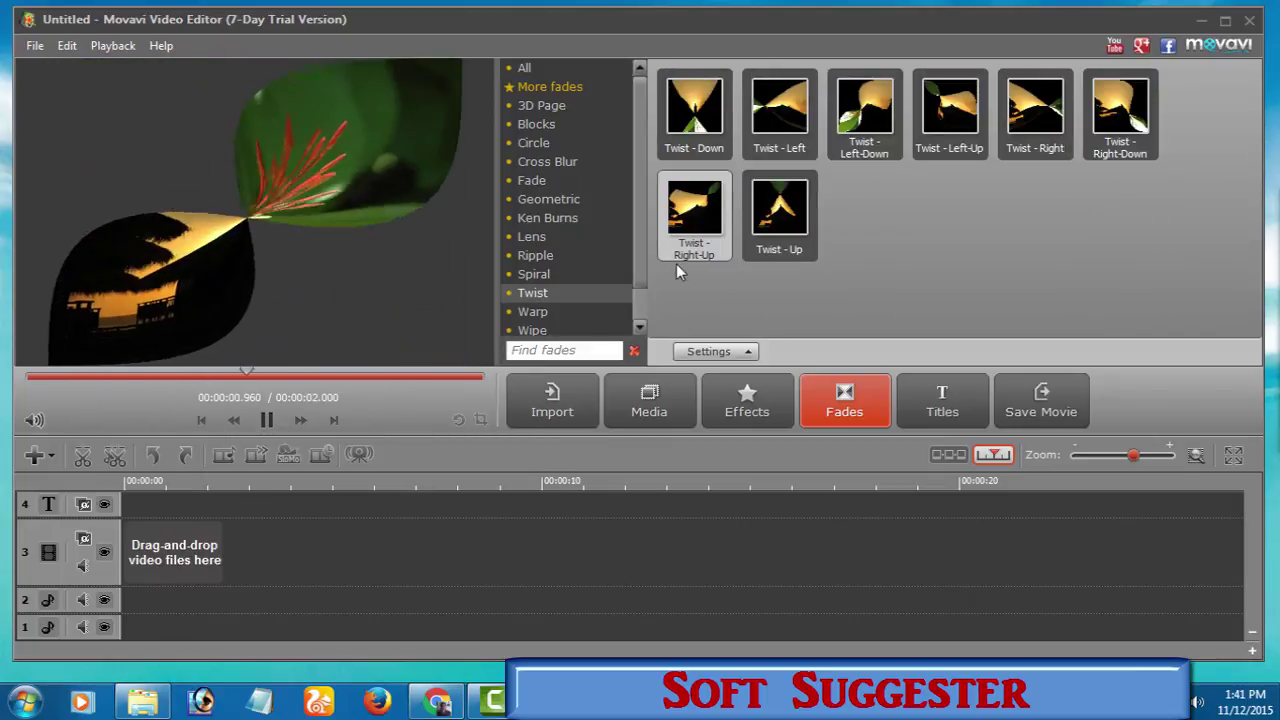
left_click(779, 110)
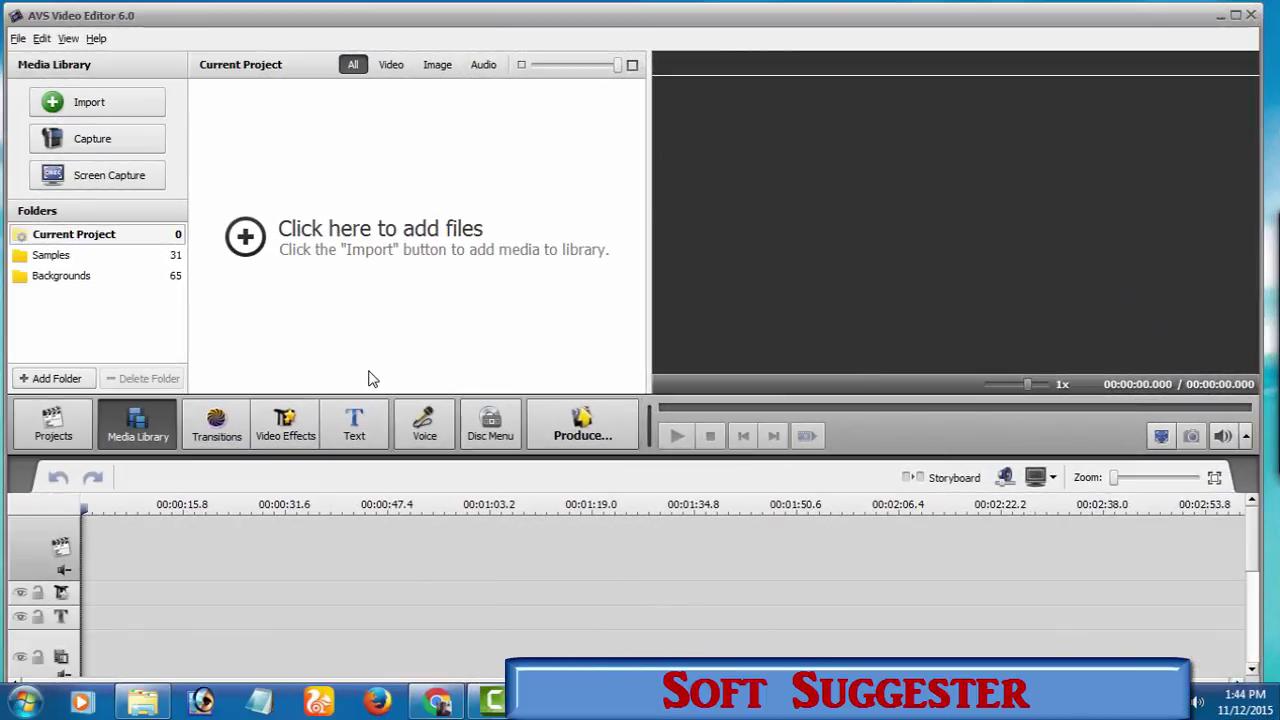
View Video Effects, then the Rotate, Flip, Swing and Mosaic transitions, and open Projects.
left_click(258, 420)
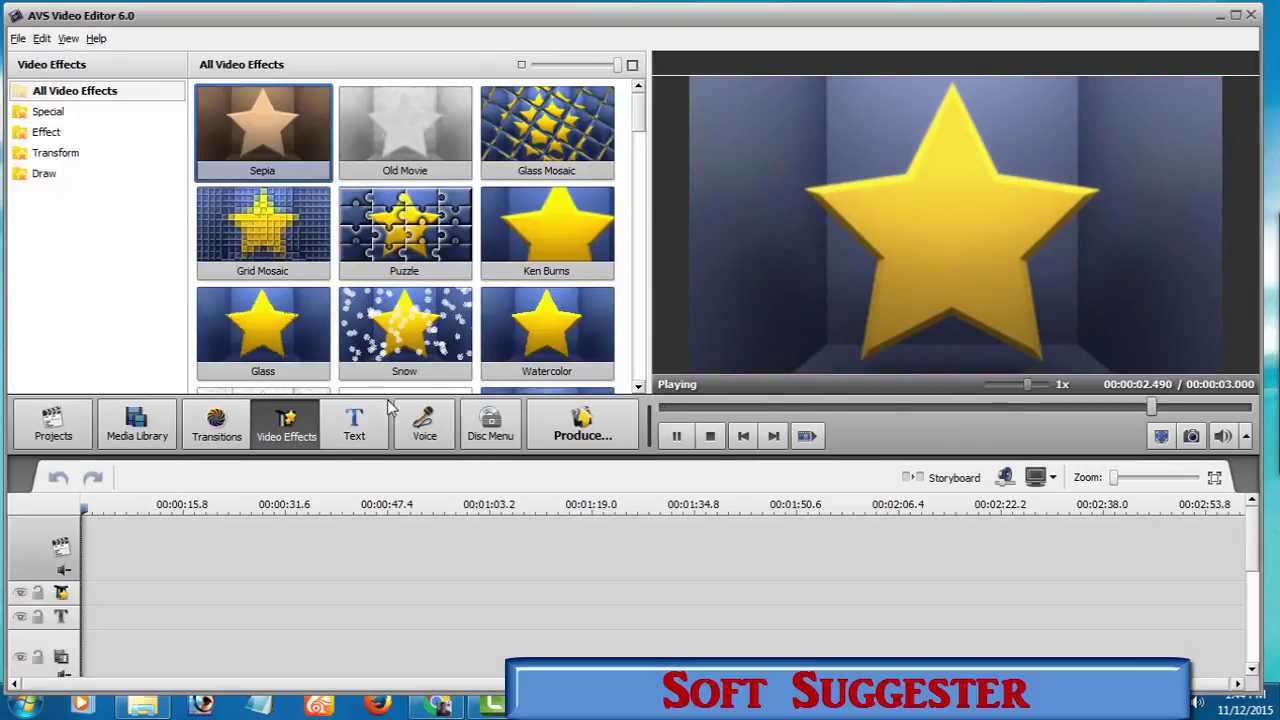
left_click(233, 438)
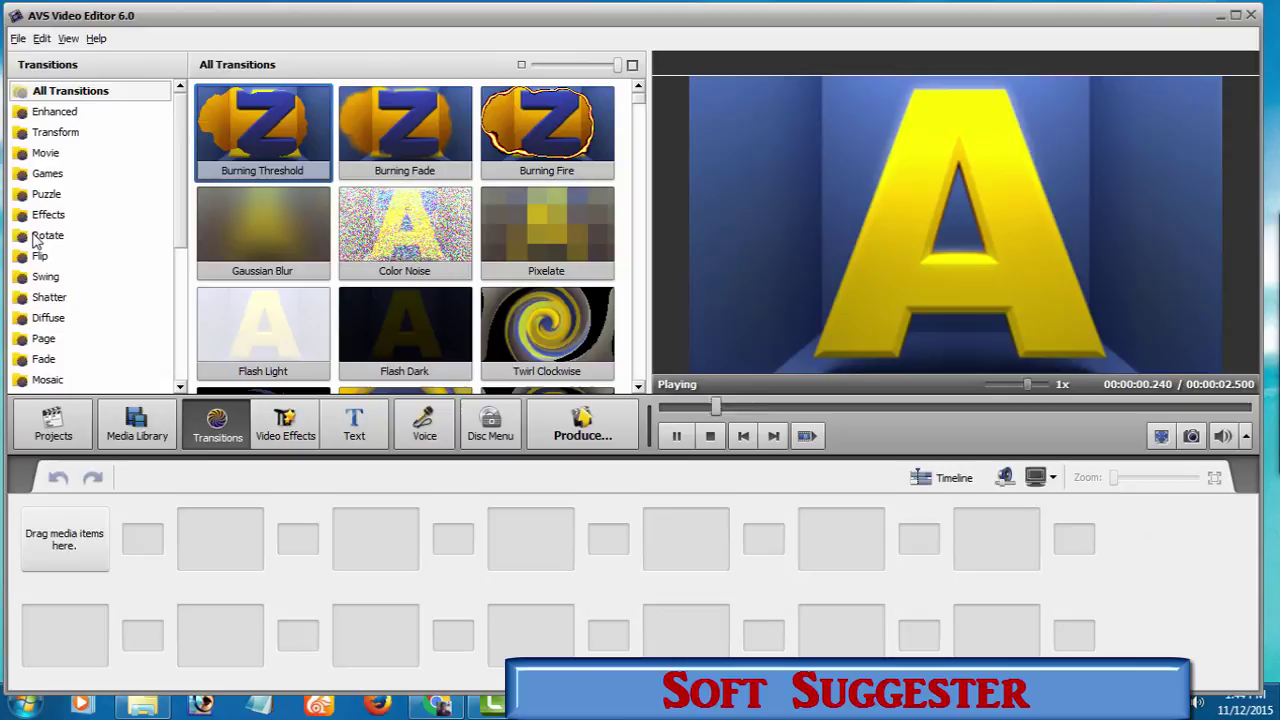
left_click(50, 235)
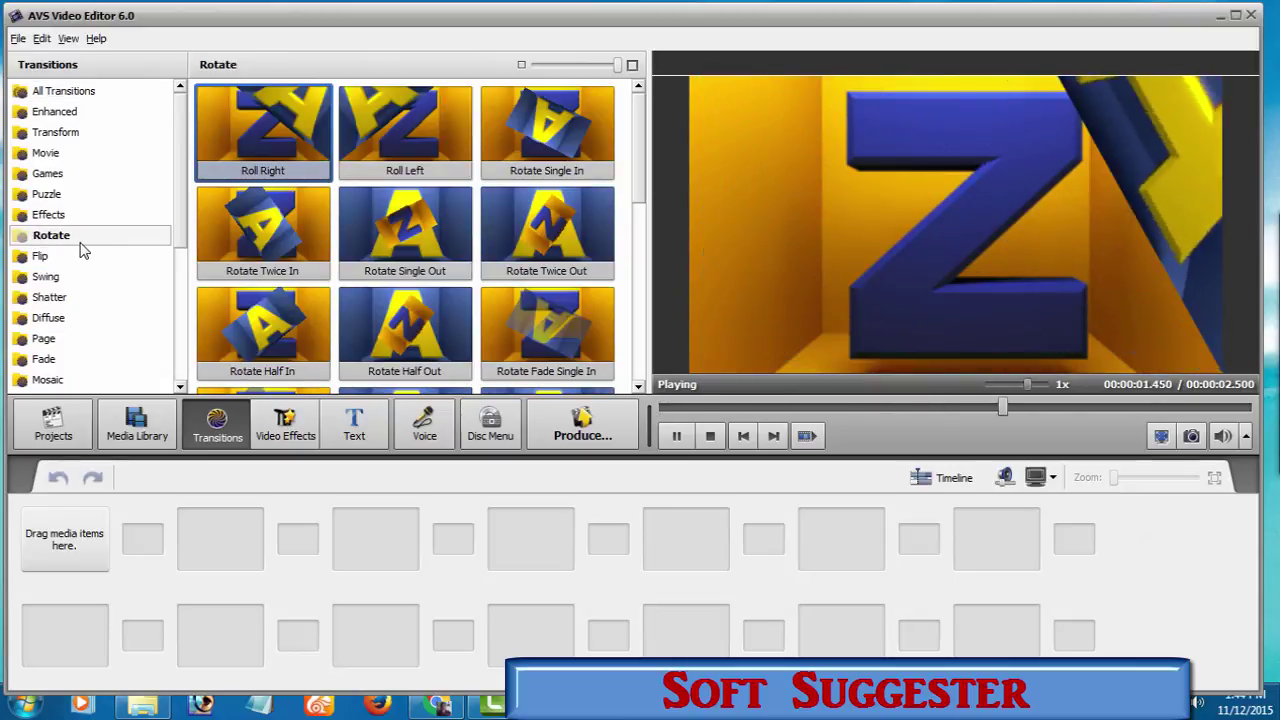
left_click(60, 258)
left_click(50, 280)
left_click(47, 379)
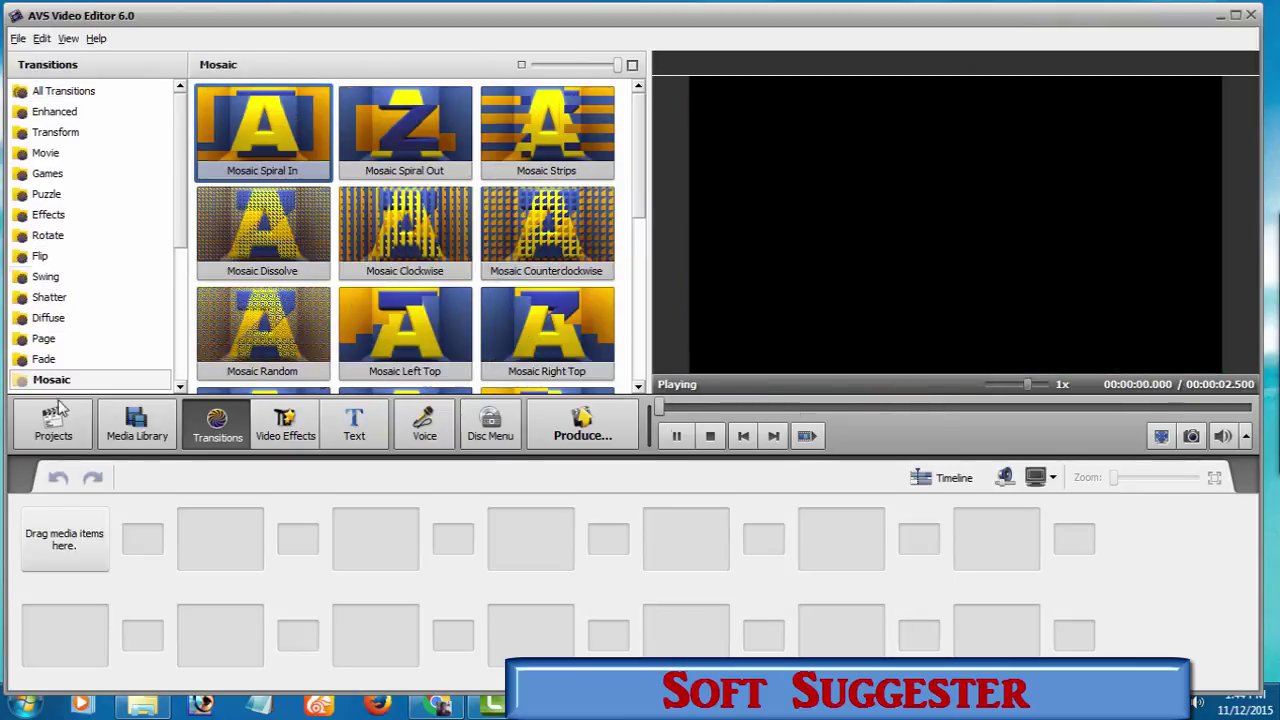
left_click(54, 424)
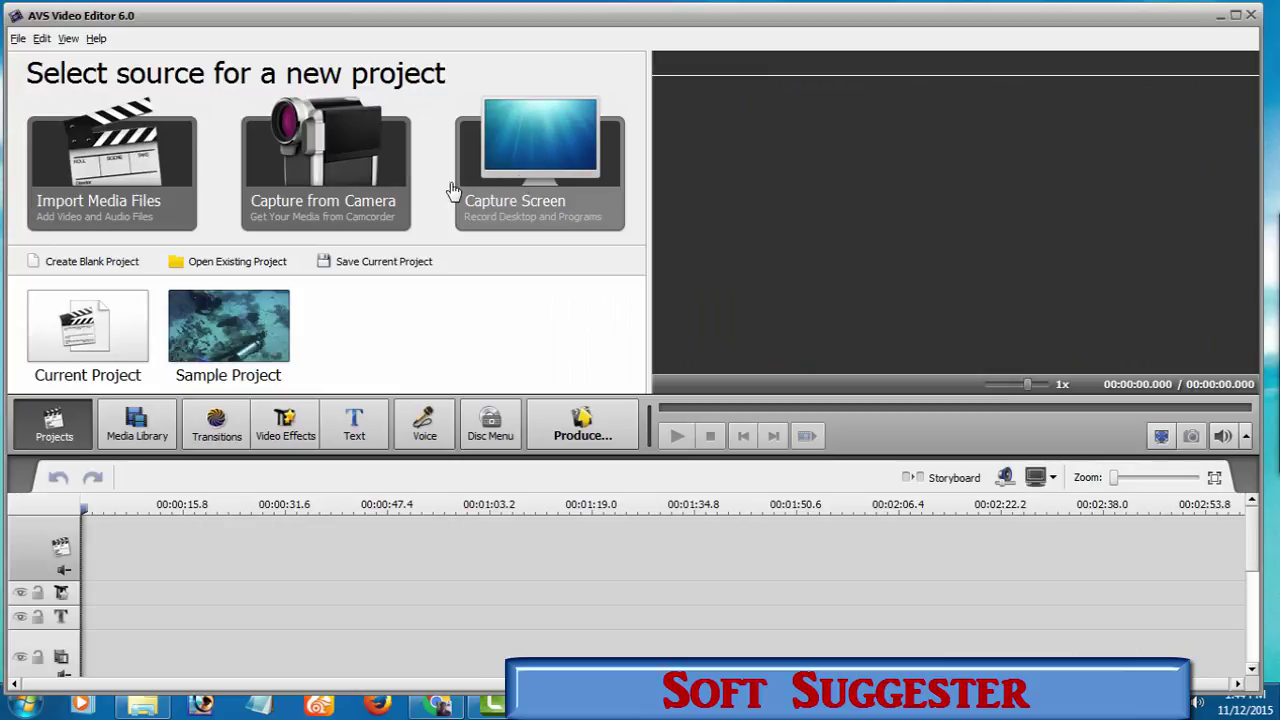
left_click(490, 186)
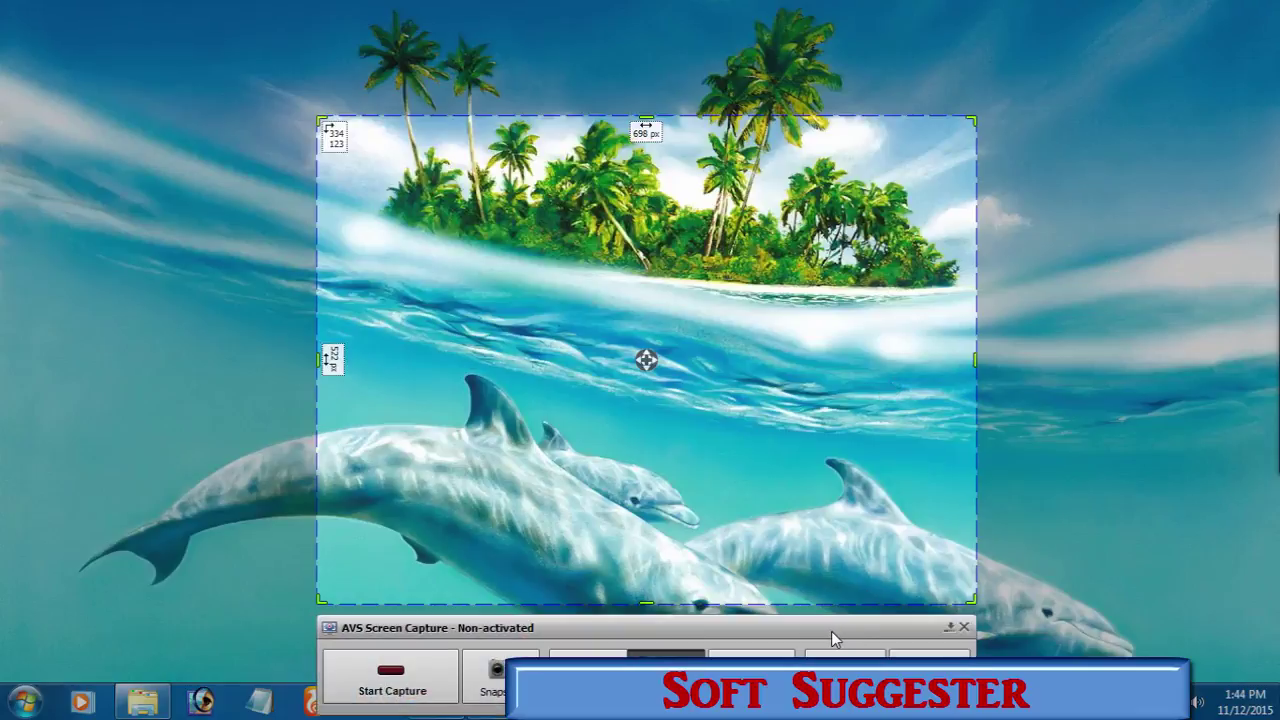
left_click_drag(831, 629, 848, 475)
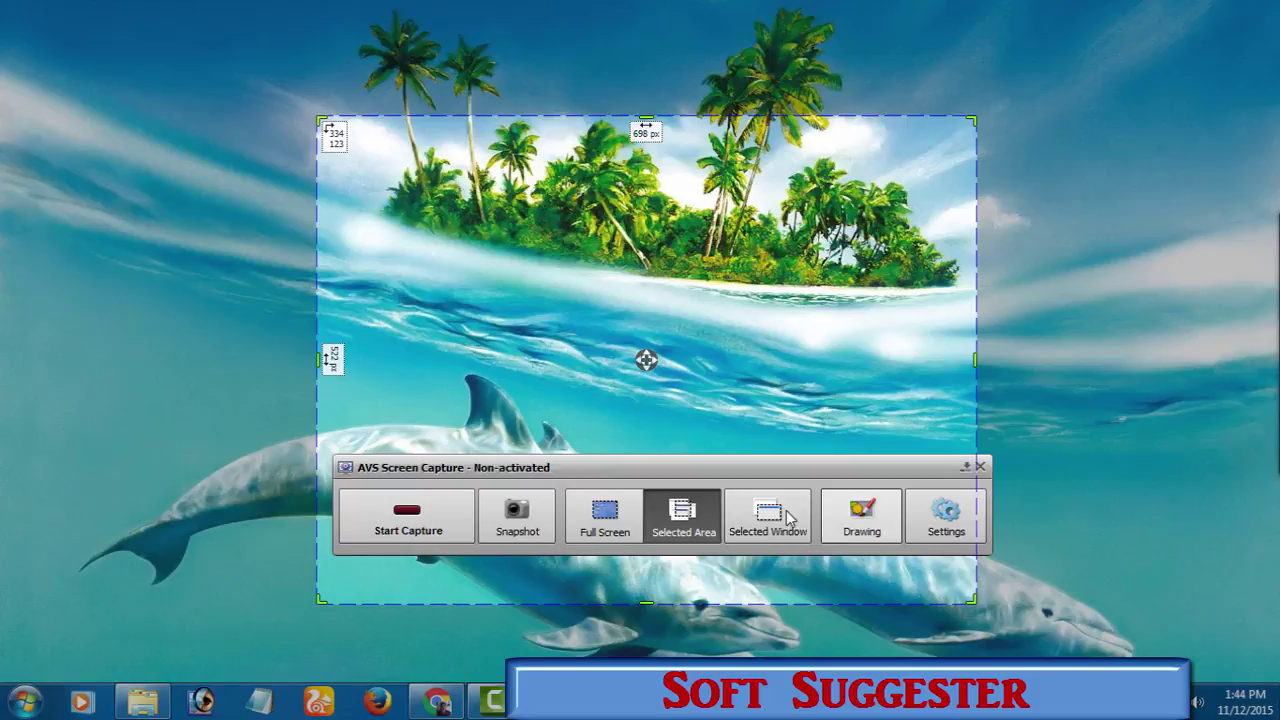
left_click(885, 514)
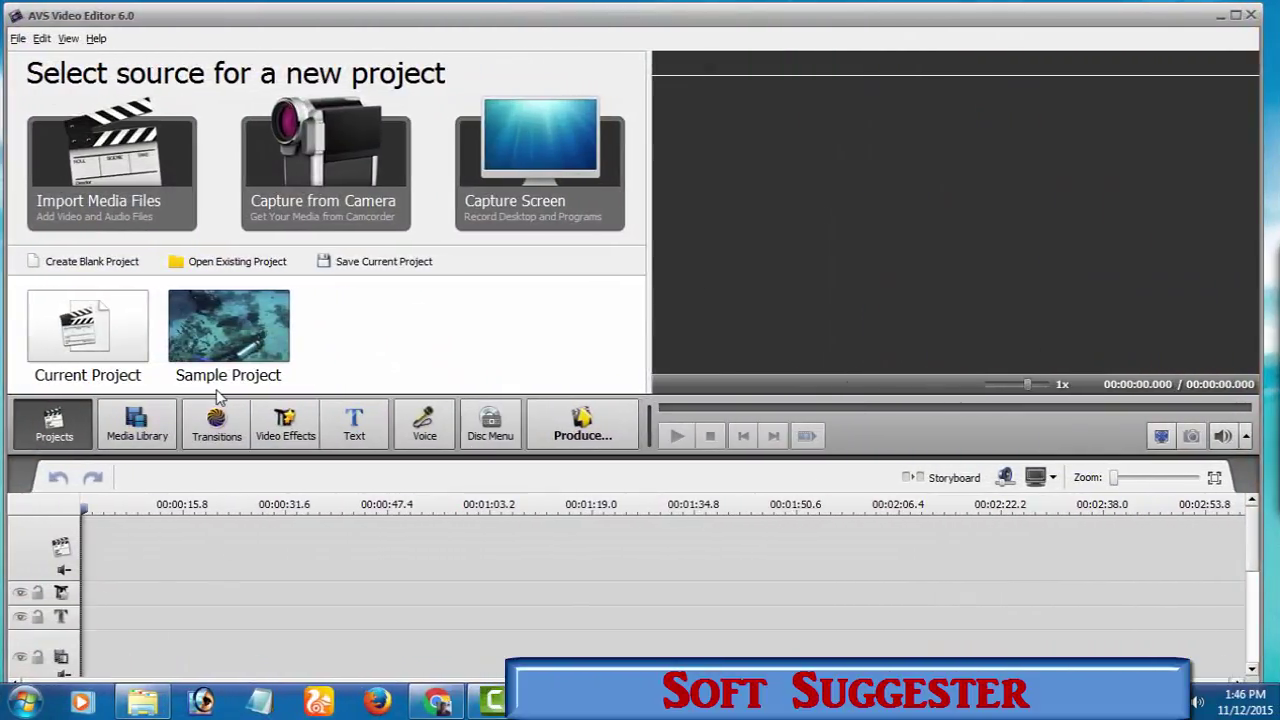
Open Transitions and browse the Shatter and Games categories.
left_click(216, 422)
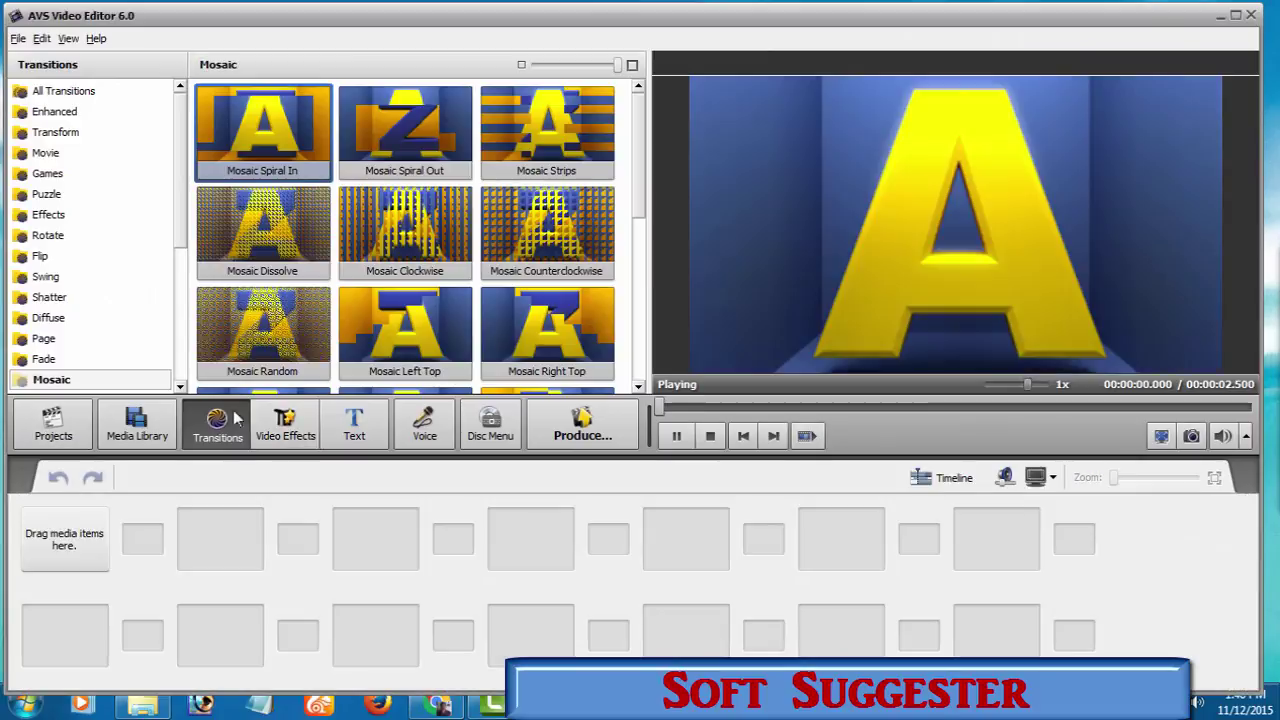
left_click(73, 299)
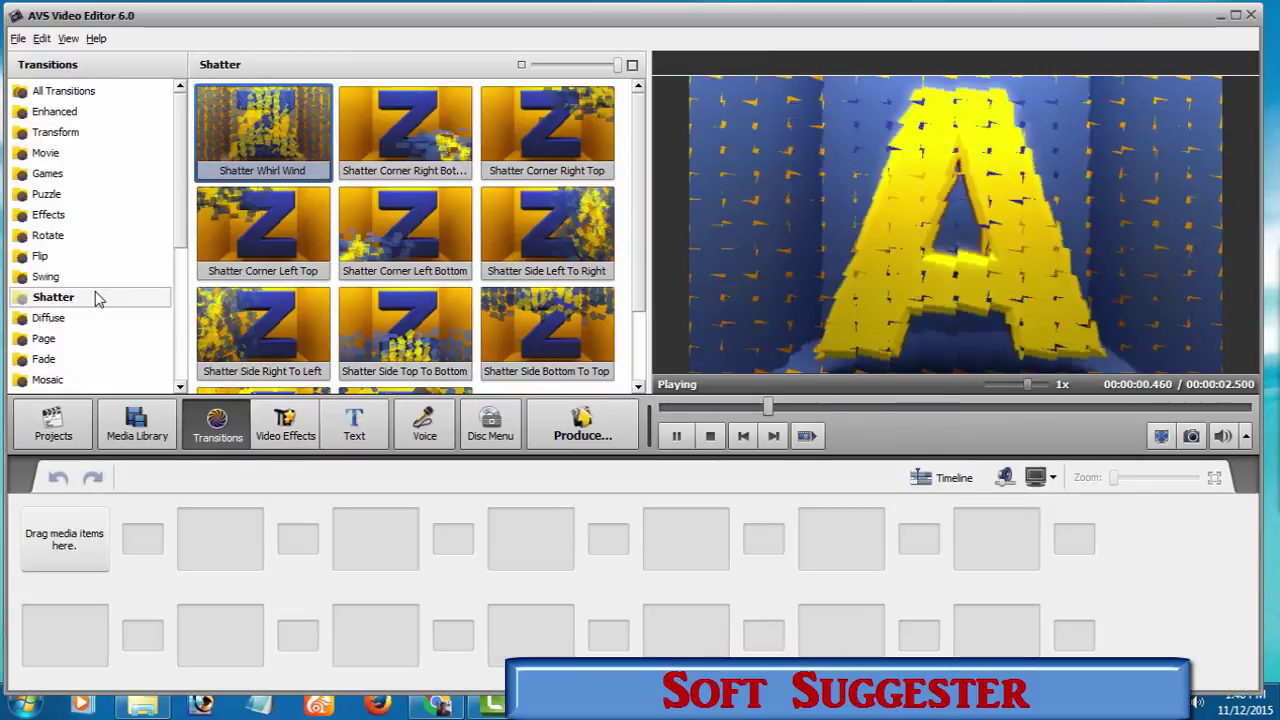
left_click(72, 175)
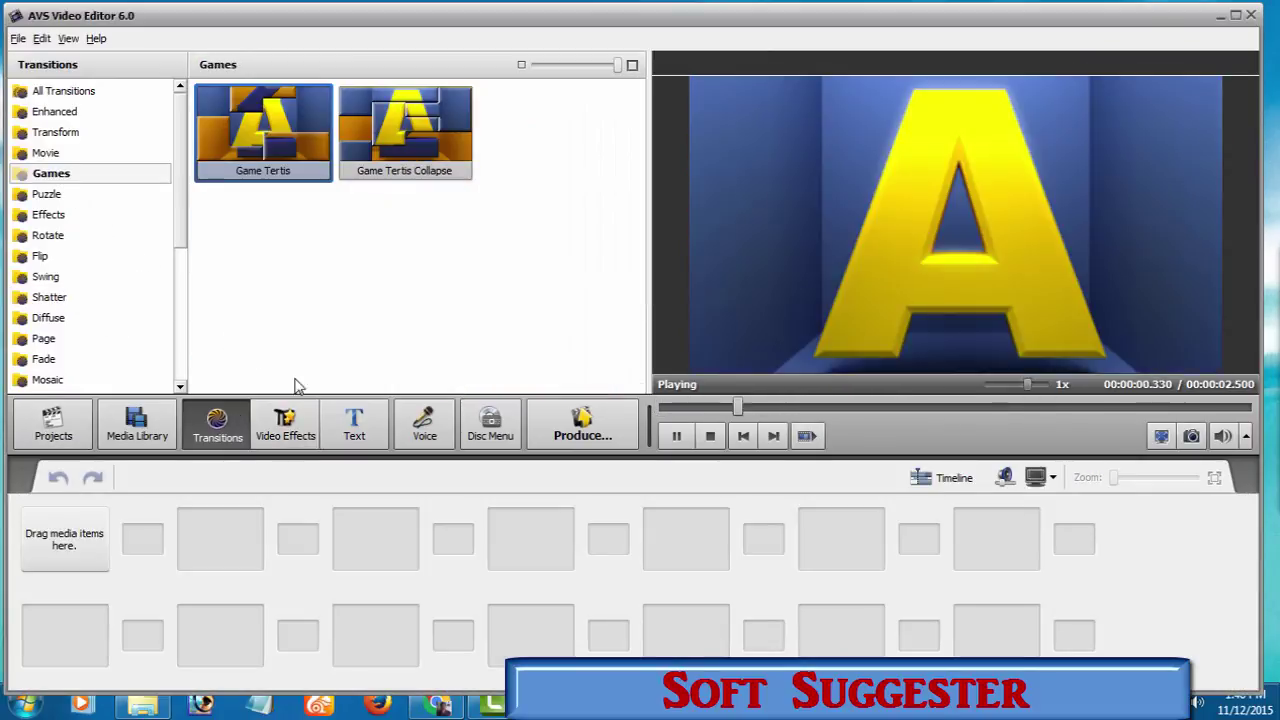
Browse the Transform, Effect and Special video effects, then open the Disc Menu styles.
left_click(285, 422)
left_click(62, 157)
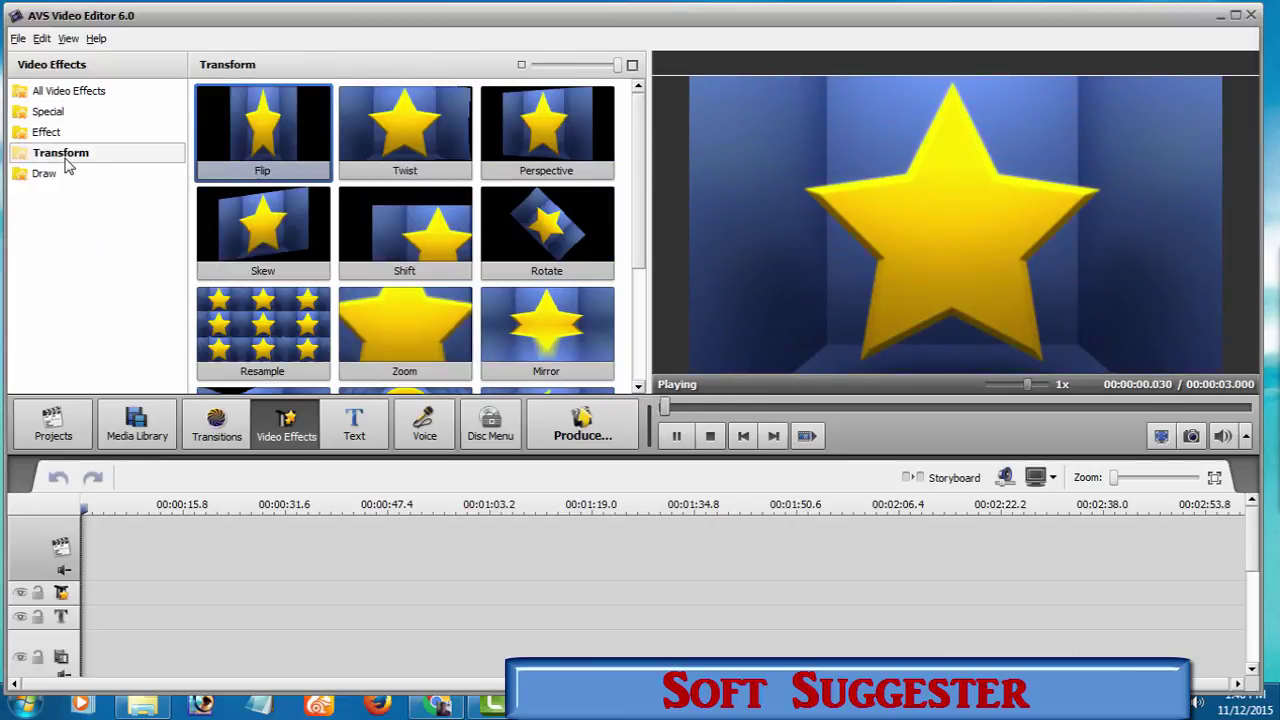
left_click(72, 131)
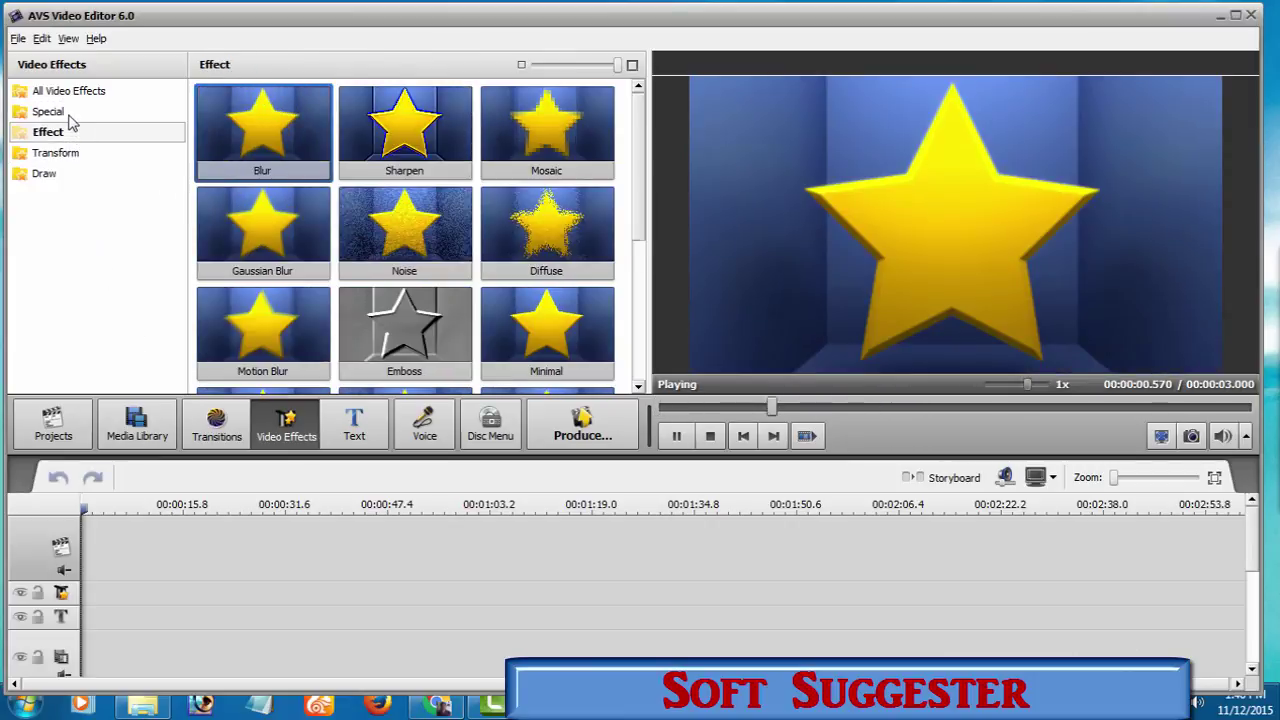
left_click(70, 114)
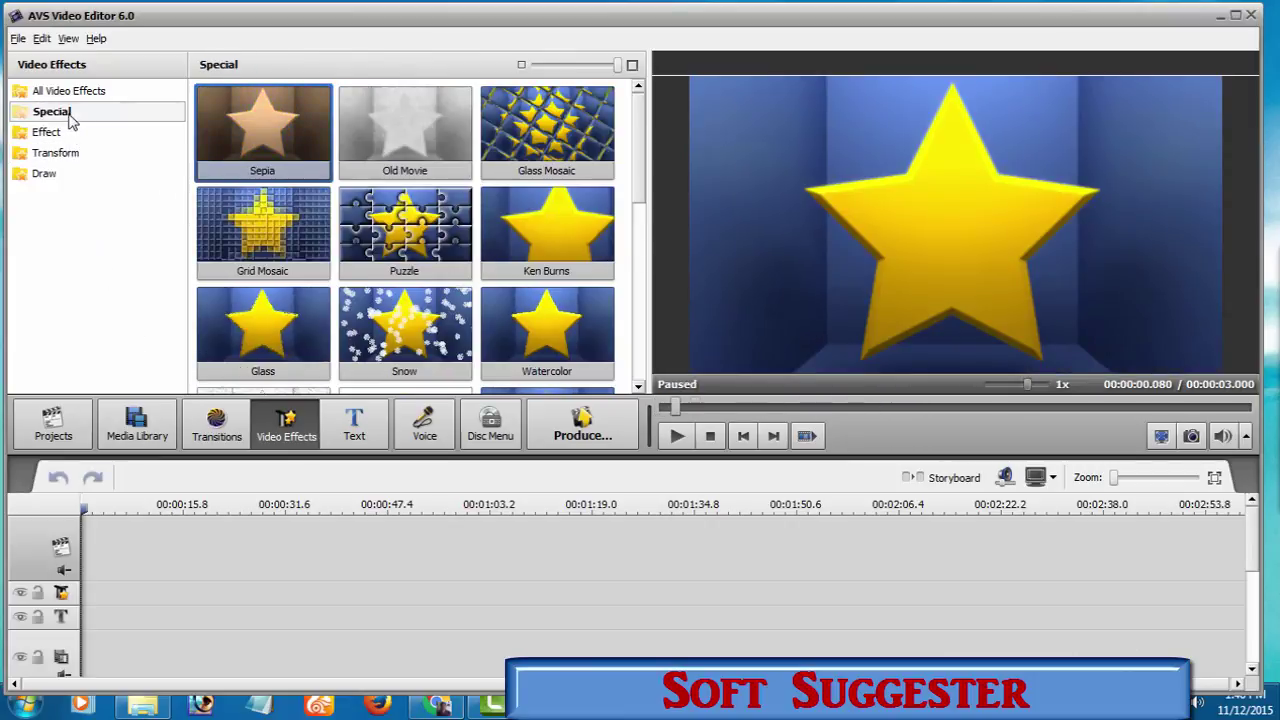
left_click(488, 425)
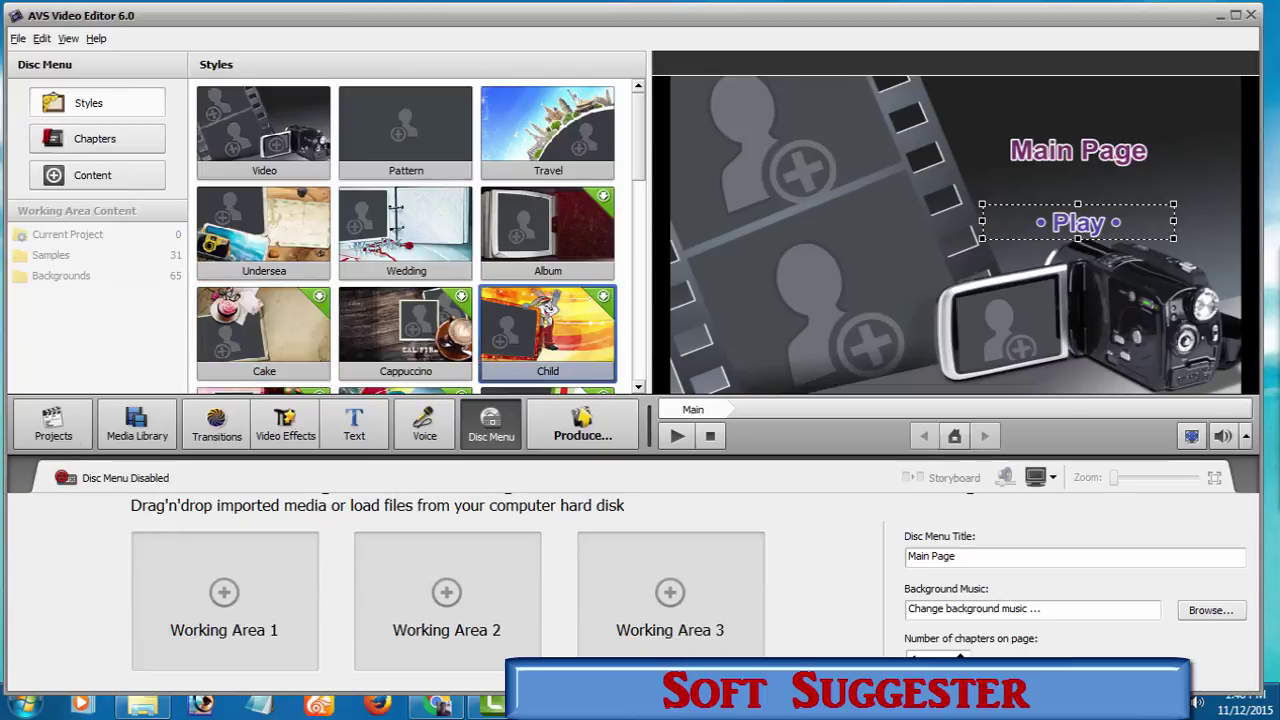
Leave the Disc Menu page for the Projects page's new-project source choices.
left_click(52, 446)
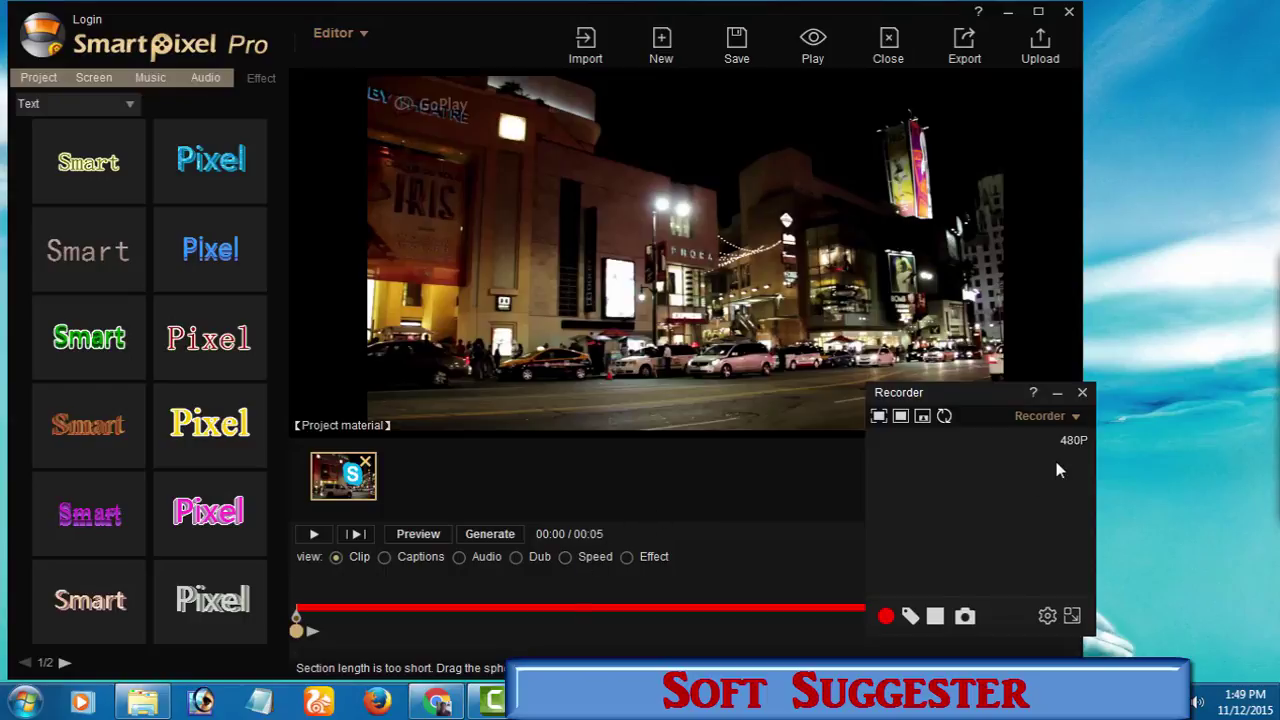
Move the Recorder panel to the lower right and show the Speech bubbles effect category.
left_click_drag(968, 410, 1152, 450)
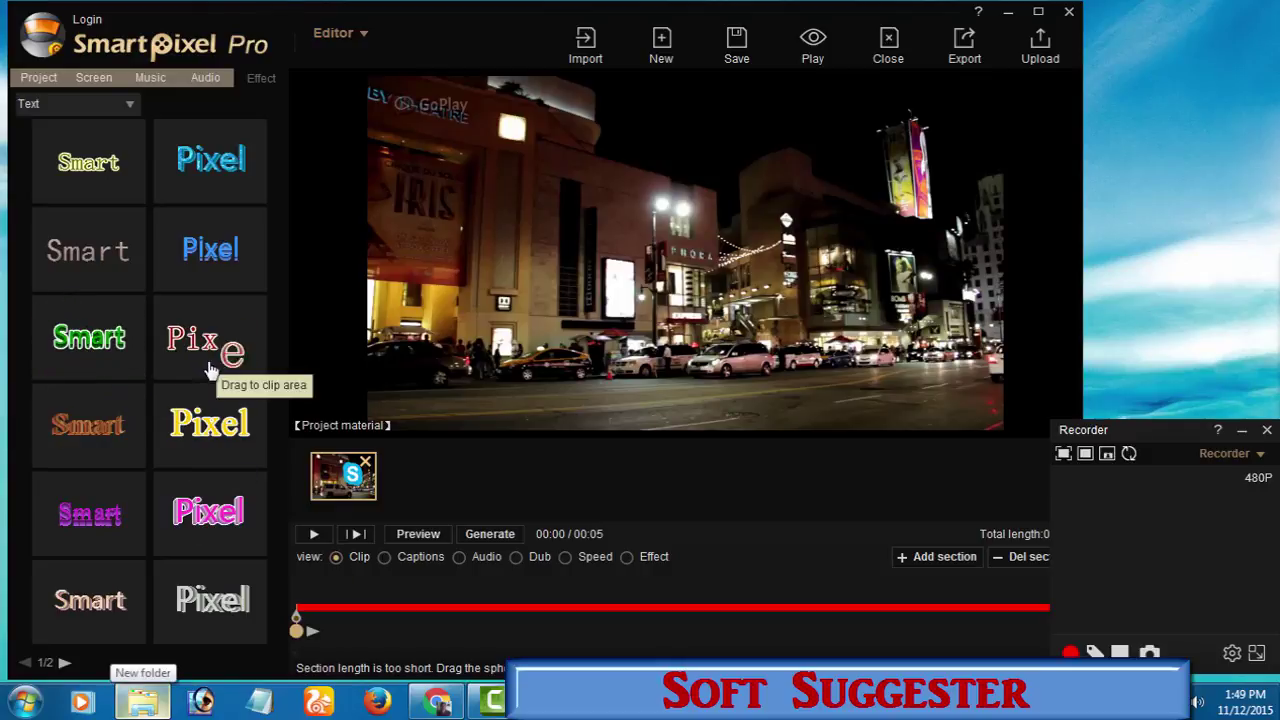
left_click(120, 107)
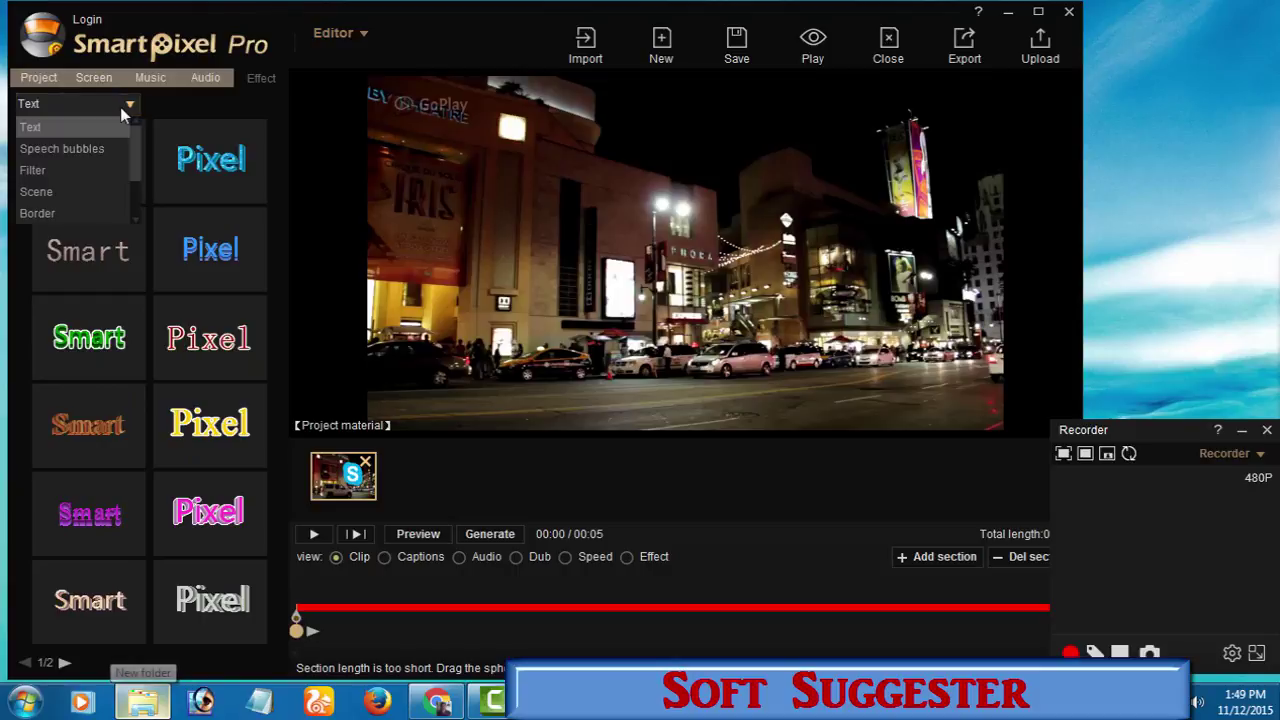
left_click(75, 146)
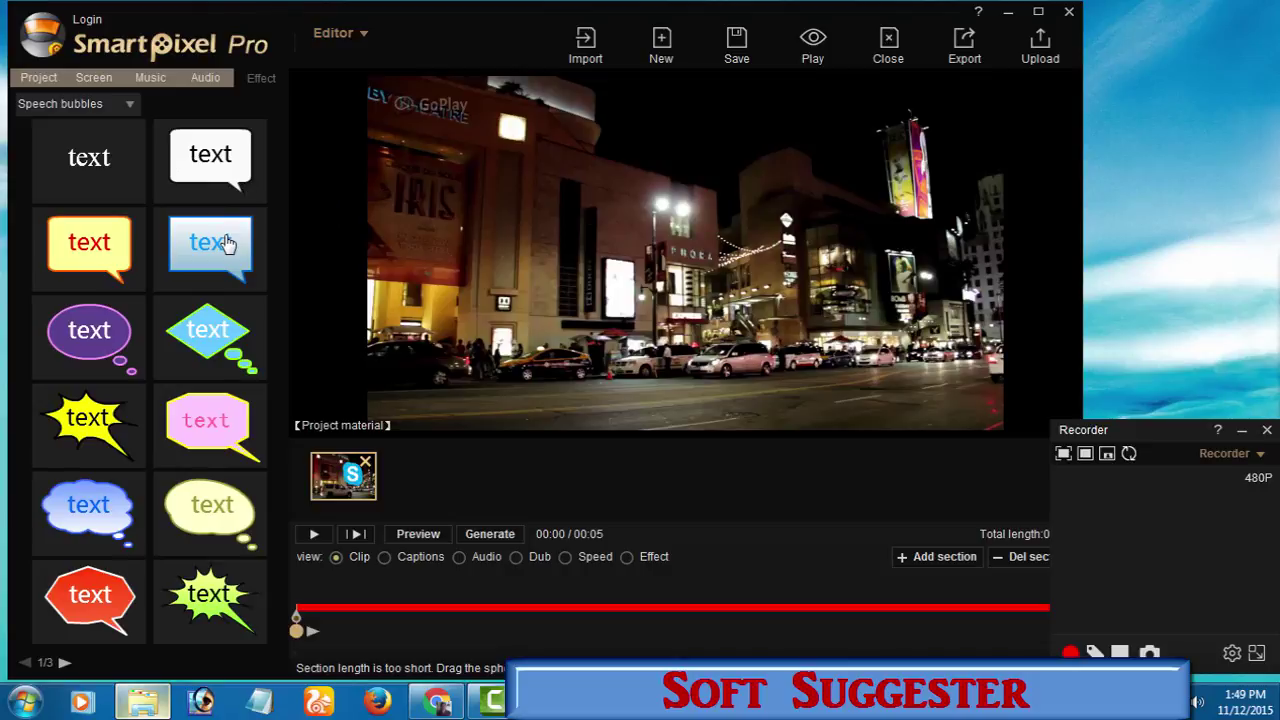
Add the blue speech bubble and the butterfly pendant effects to the clip.
double_click(205, 262)
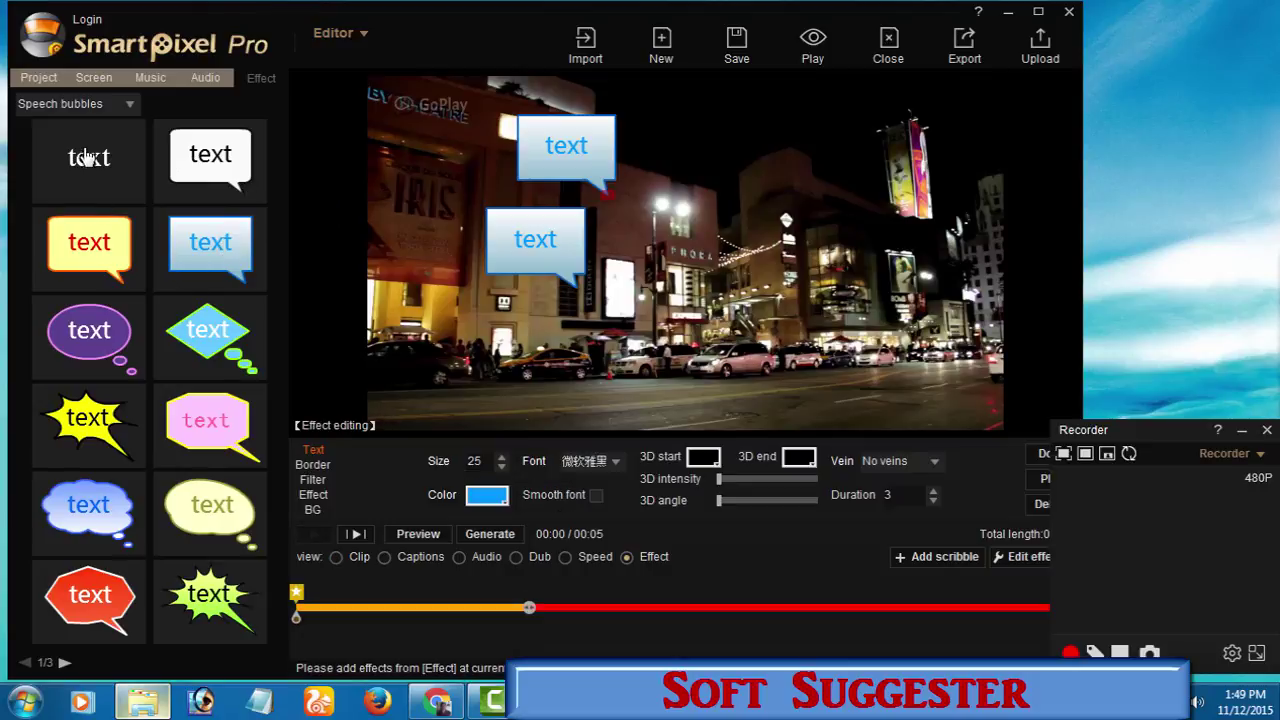
left_click(120, 104)
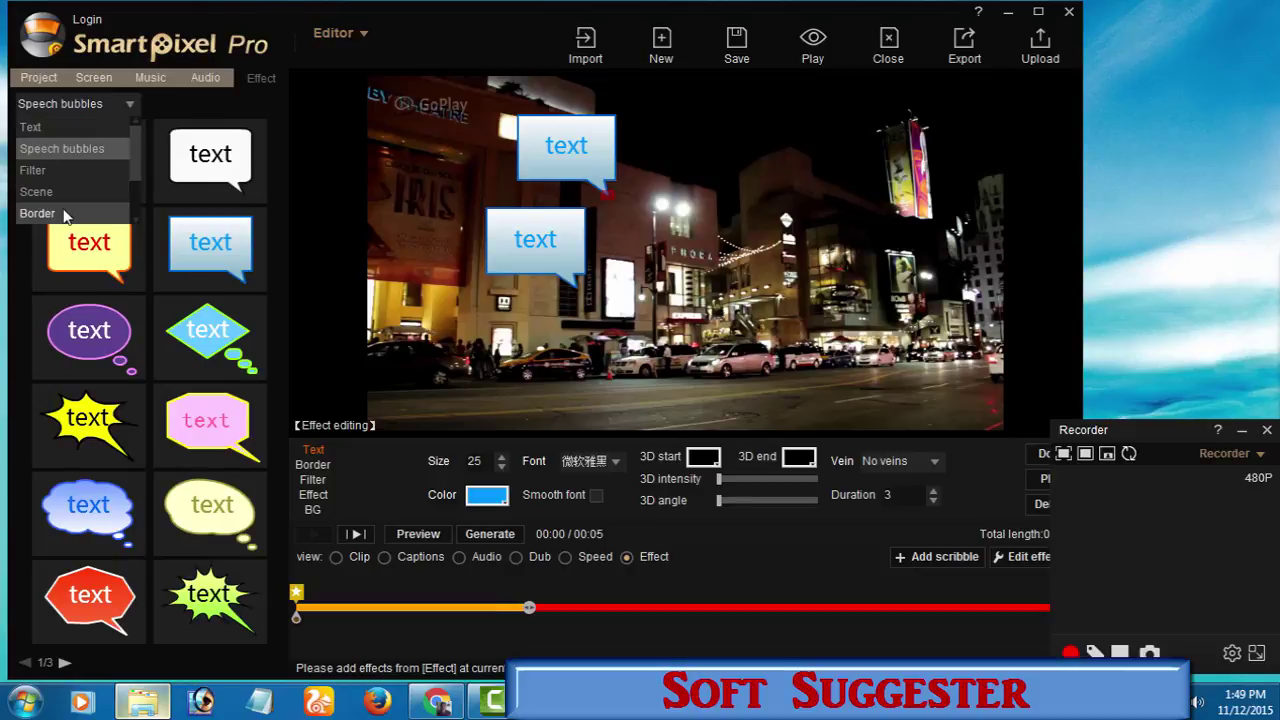
left_click_drag(137, 153, 140, 205)
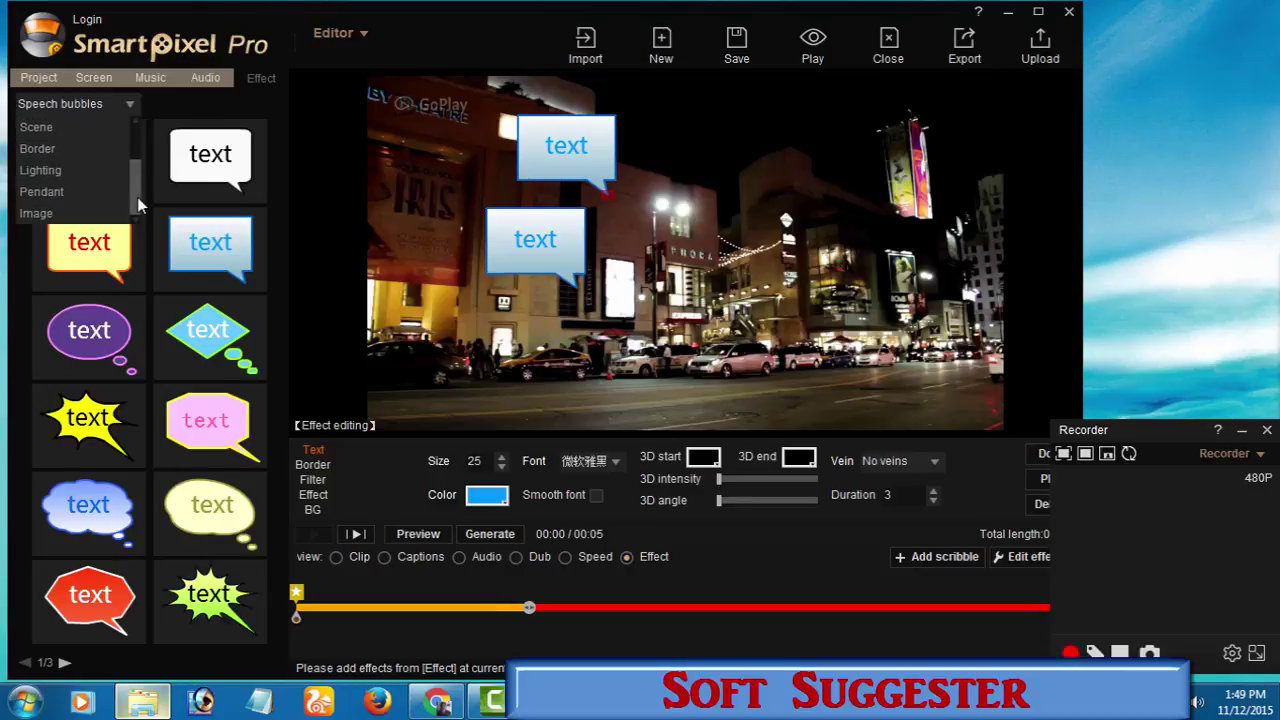
left_click(40, 191)
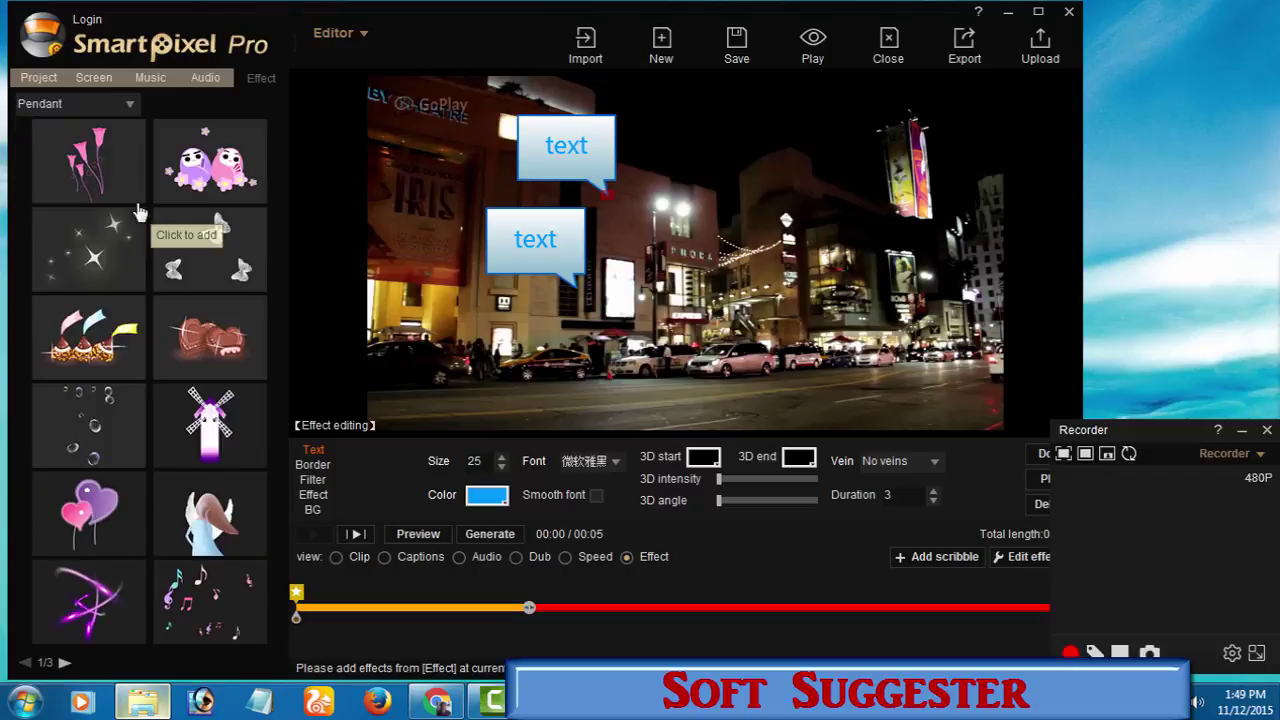
double_click(200, 272)
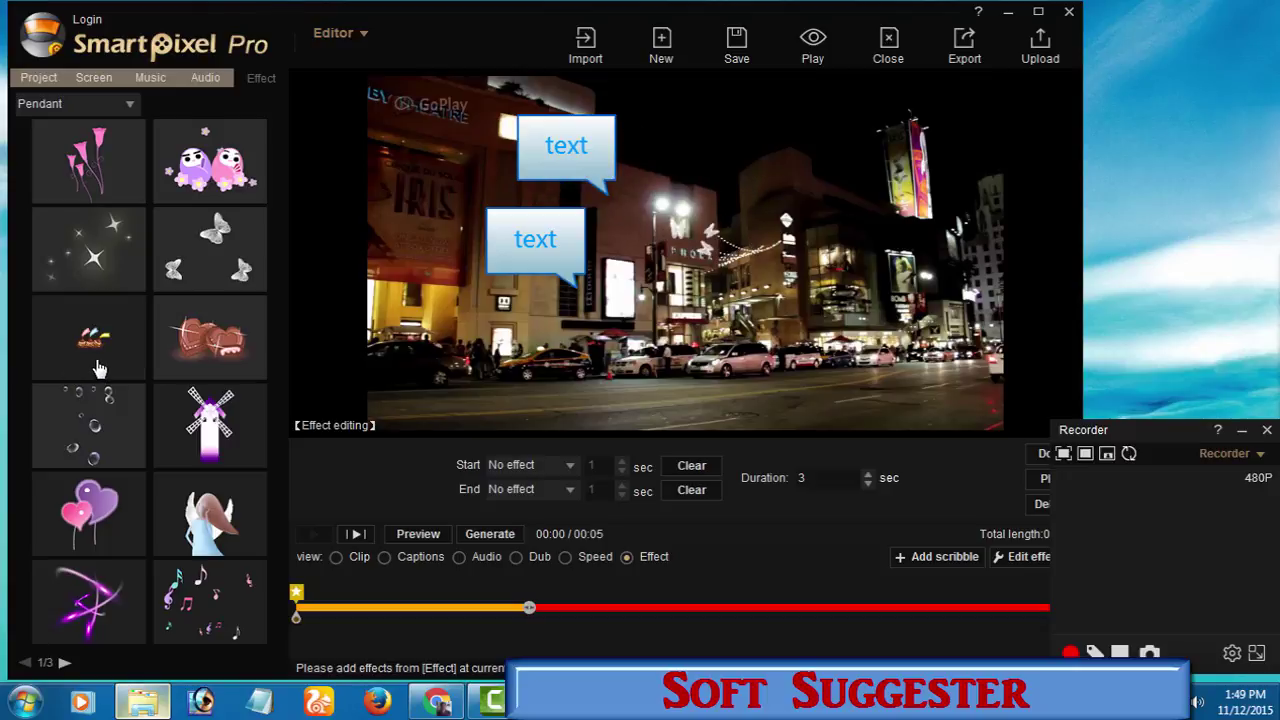
Keep the Pendant category, close the recorder panel and play the clip with its effects.
left_click(116, 108)
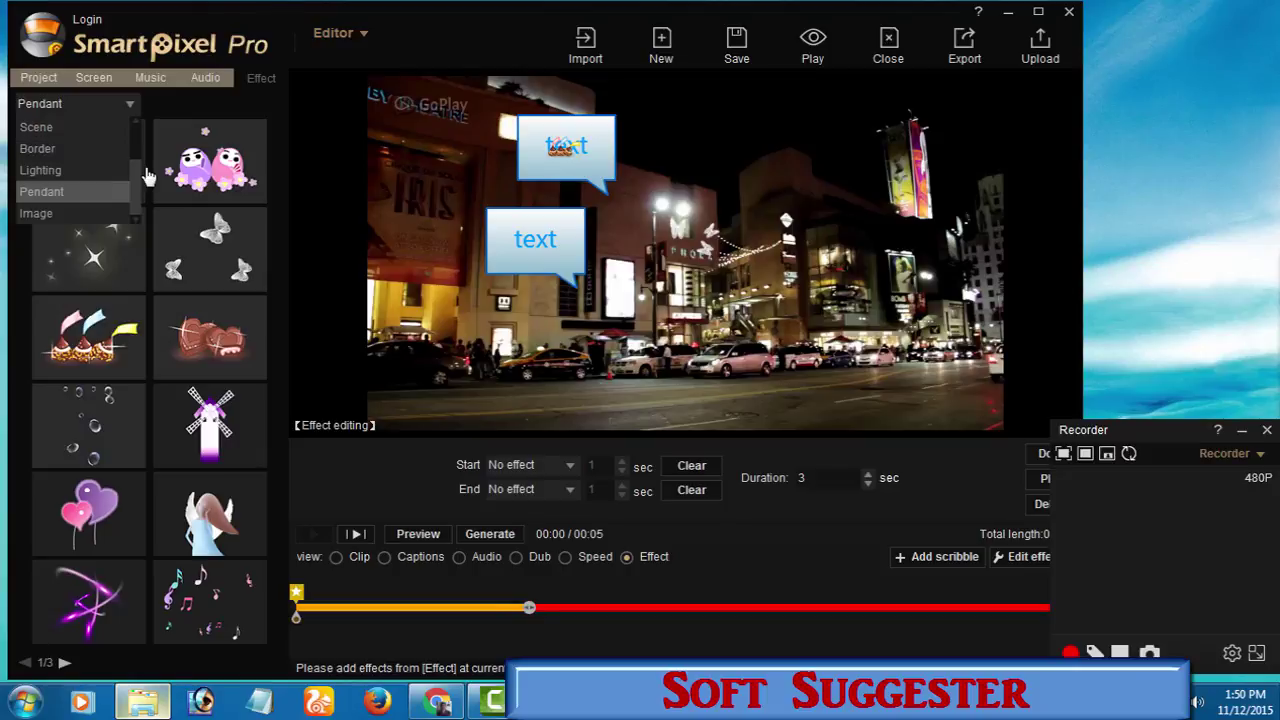
left_click_drag(135, 200, 127, 156)
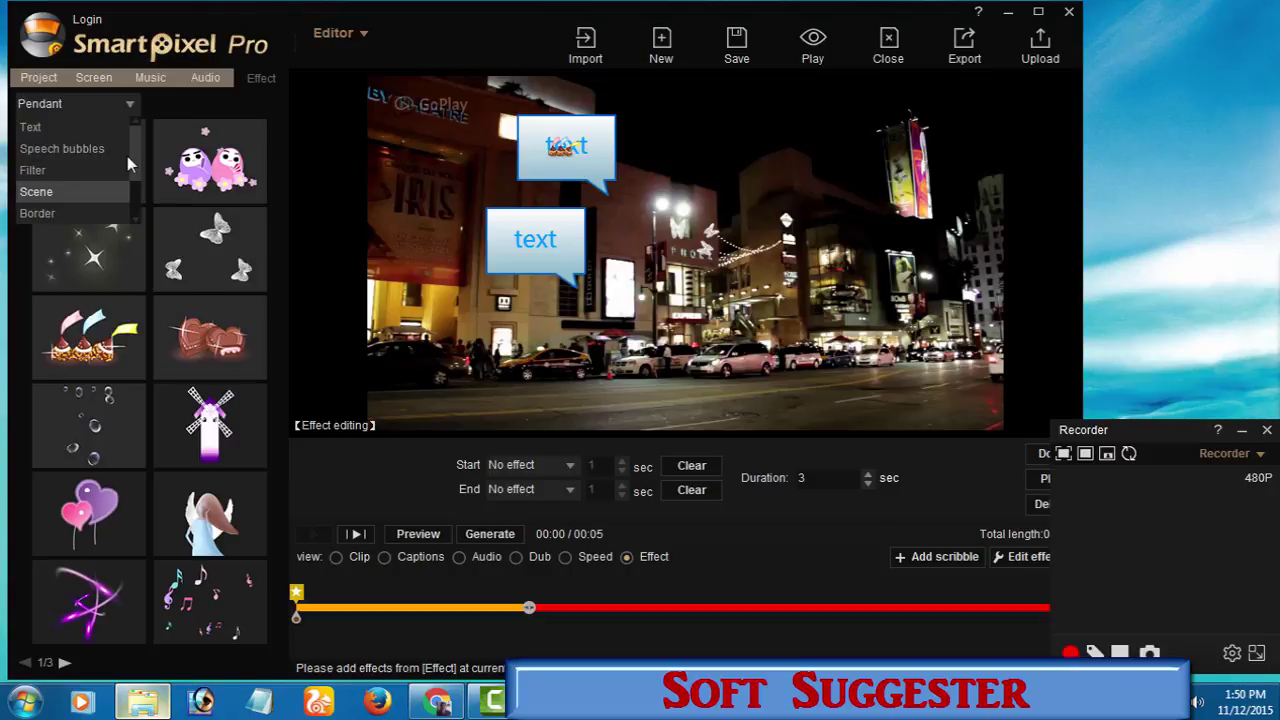
left_click(269, 109)
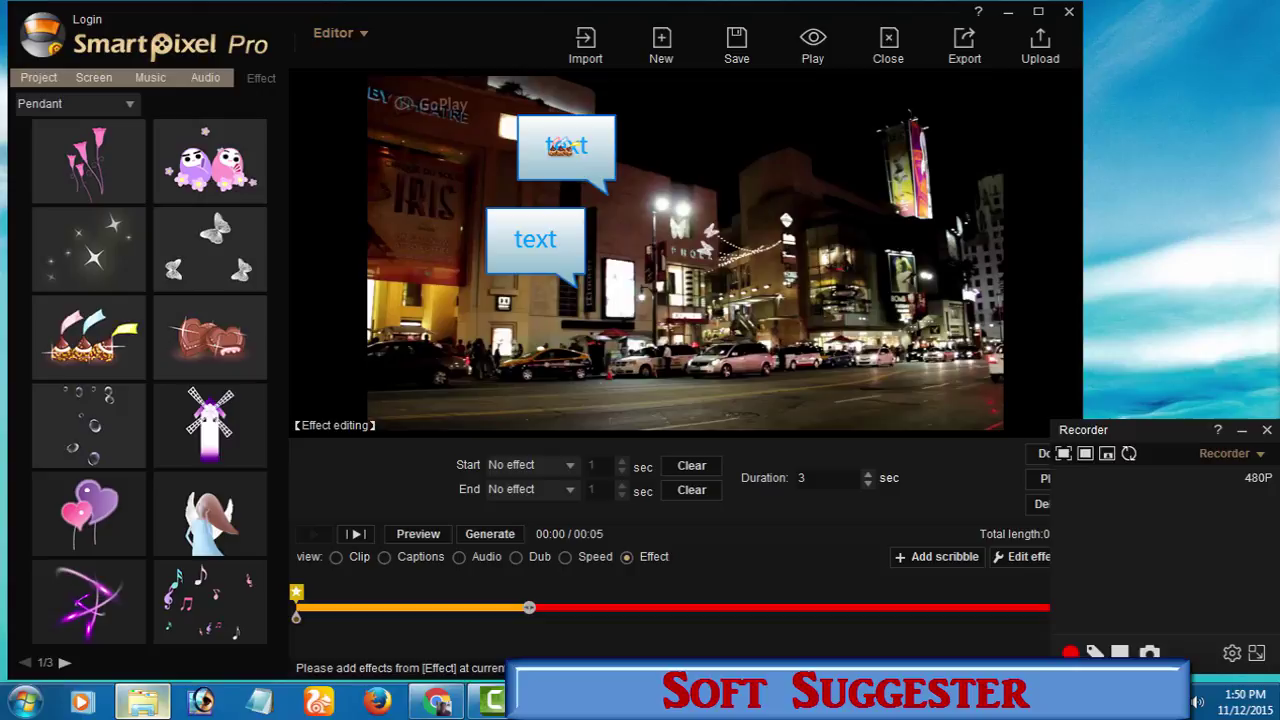
left_click(1267, 430)
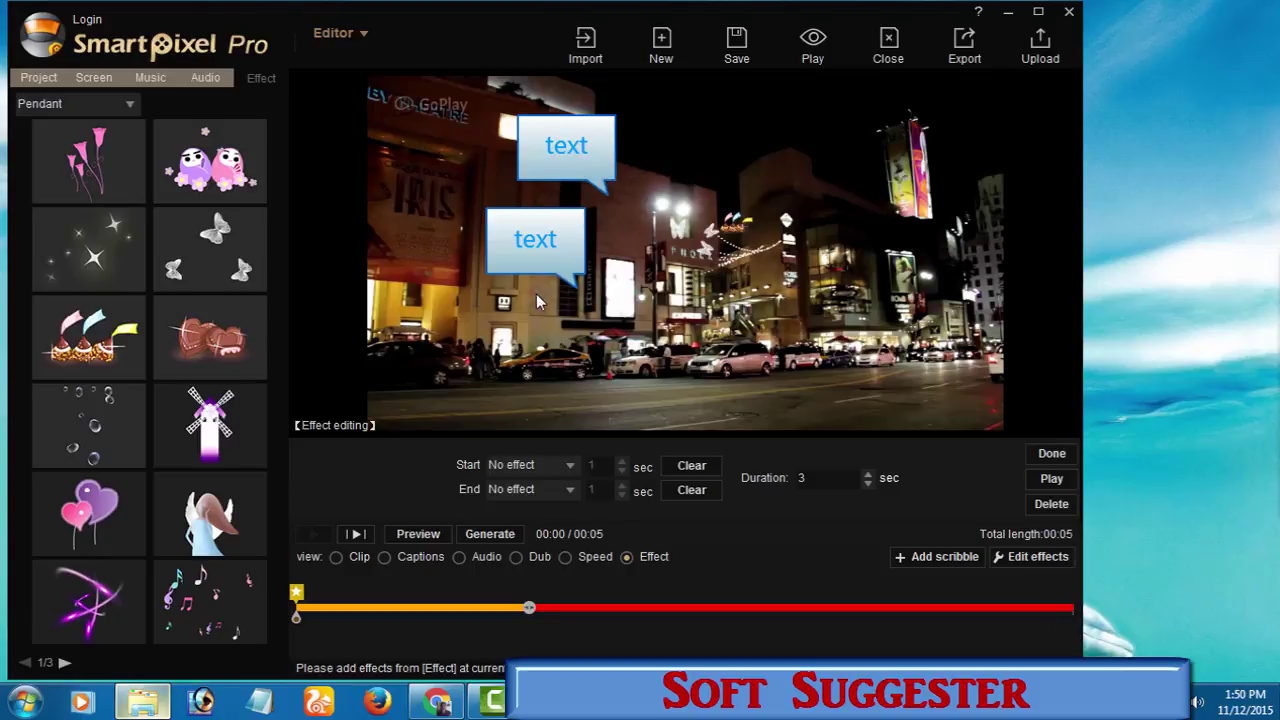
left_click(356, 534)
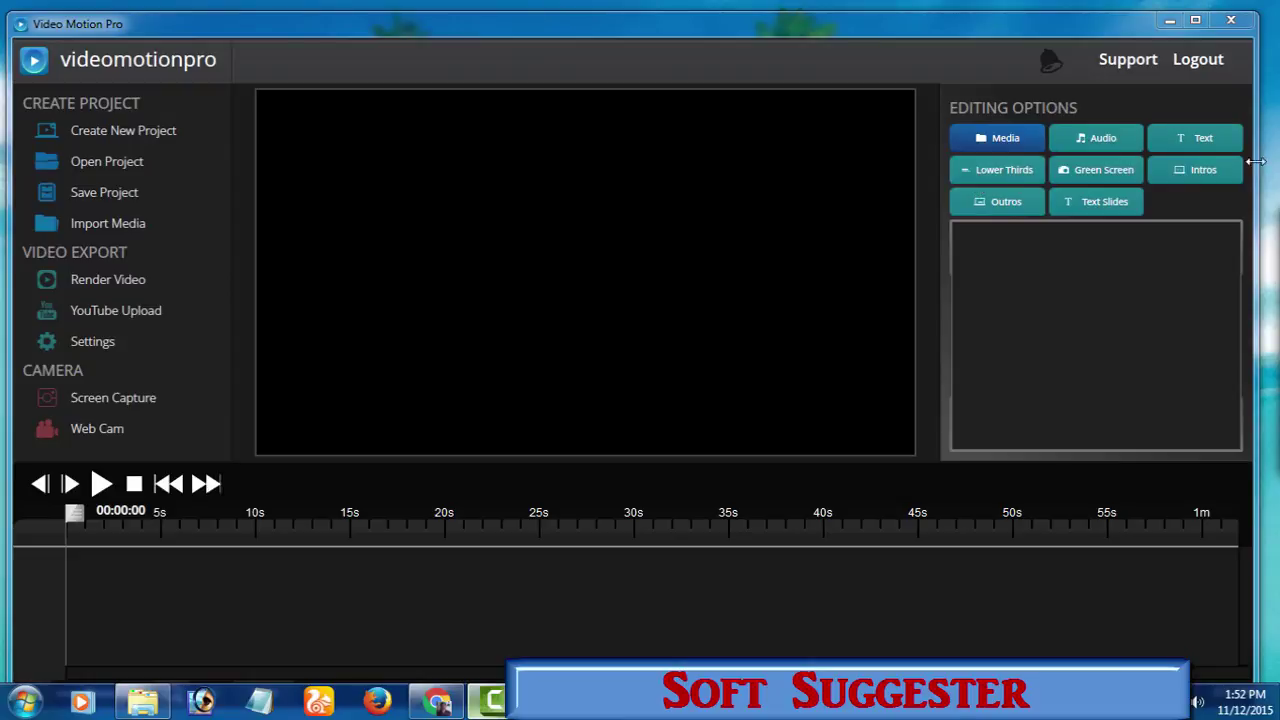
Open Outros under Editing Options and choose Add Outro to list outro videos.
left_click(985, 203)
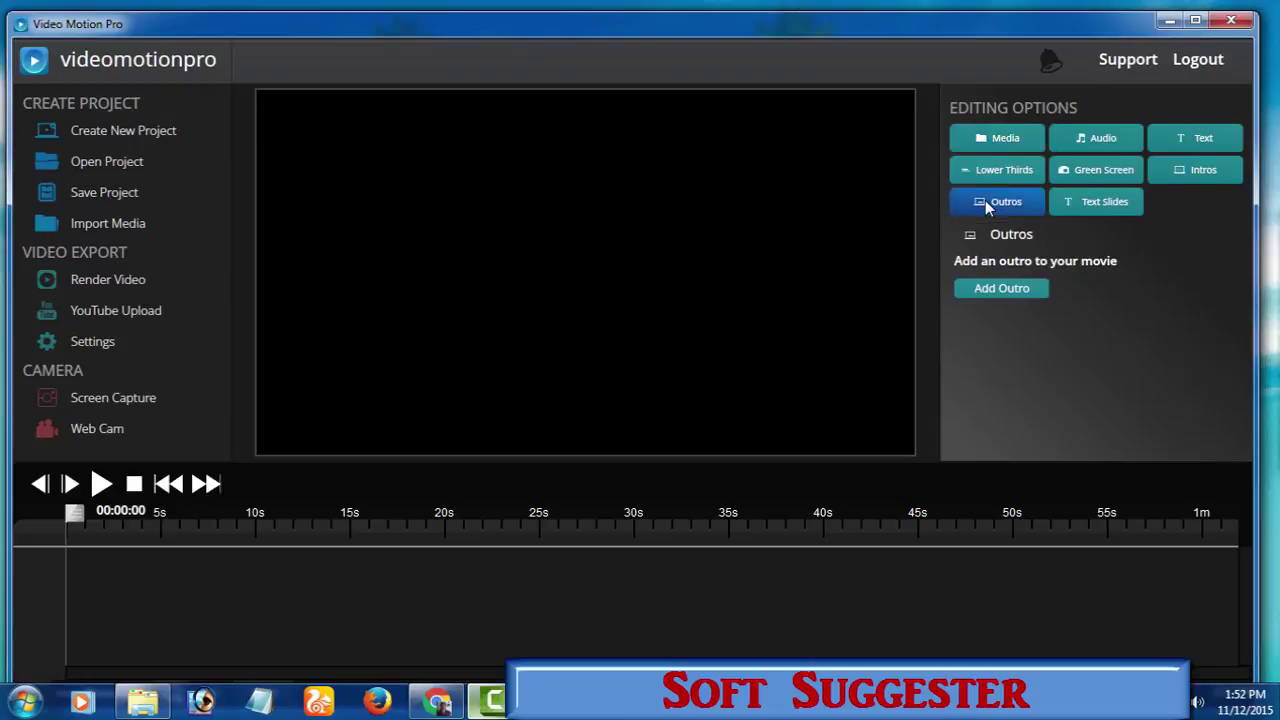
left_click(999, 286)
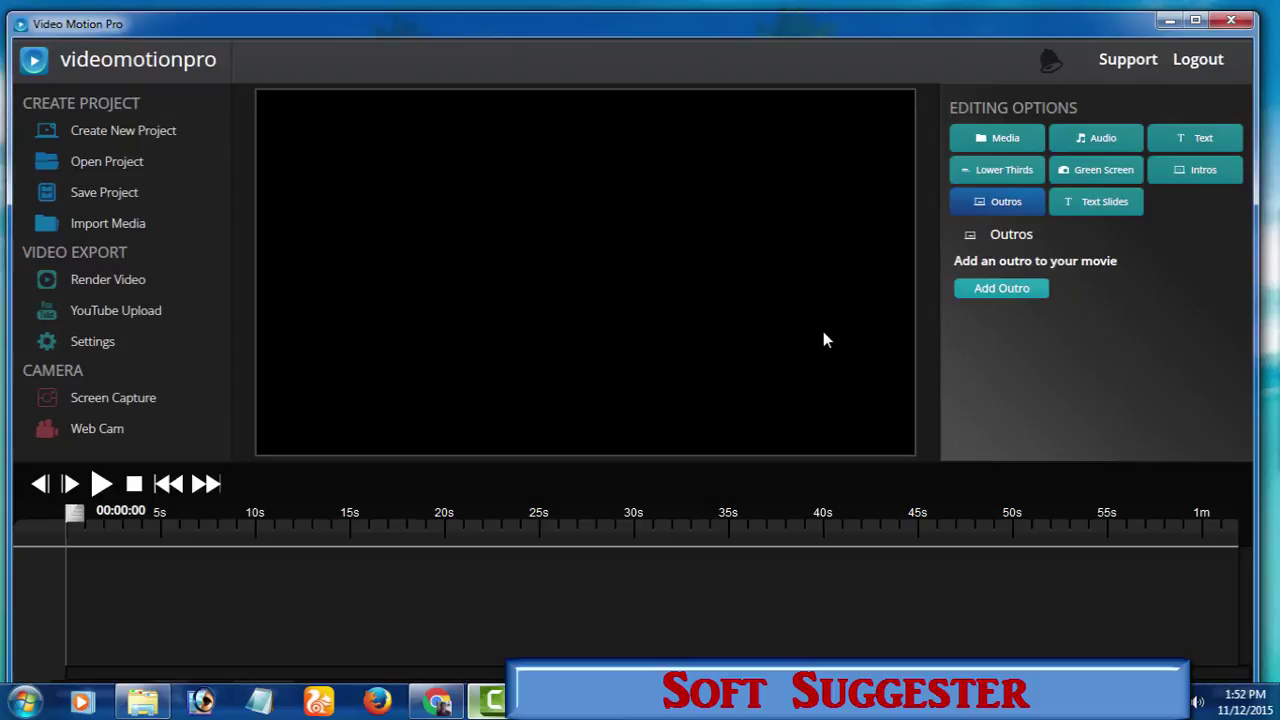
Preview the Twitter Bird Navy and pink Modern Tech outros without adding either, then view and close the Screen Capture options.
left_click(415, 280)
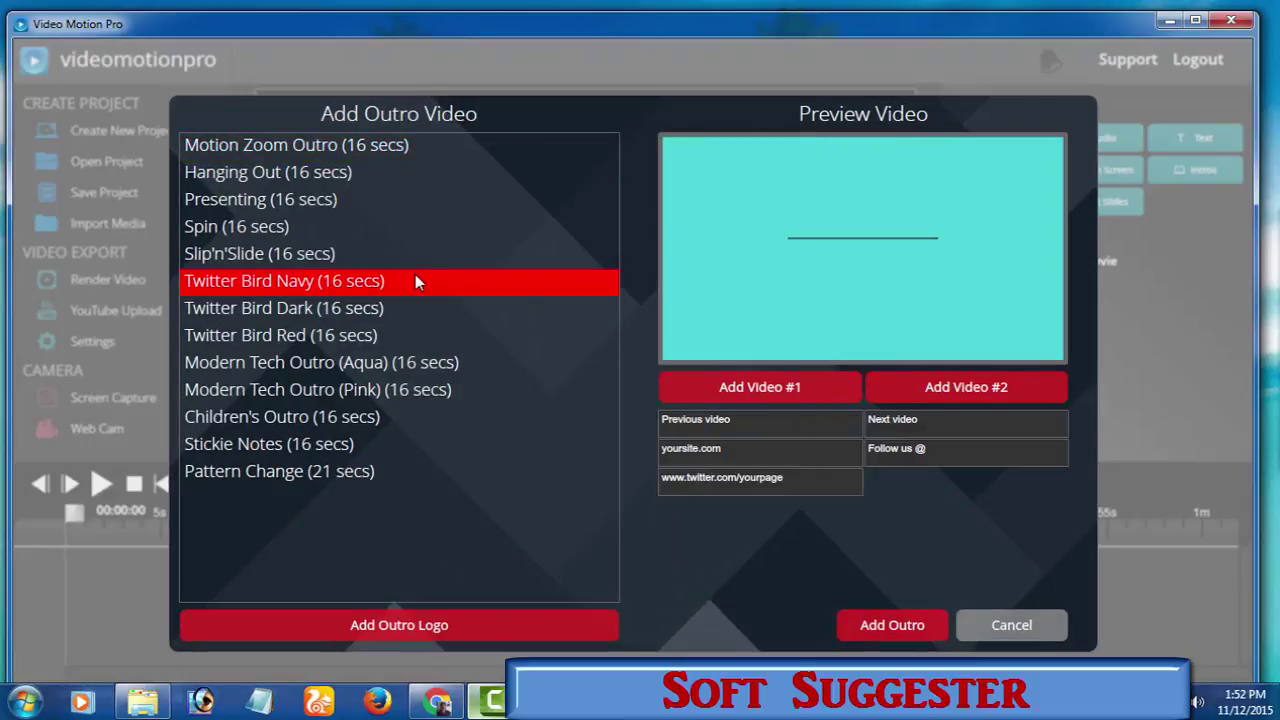
left_click(380, 390)
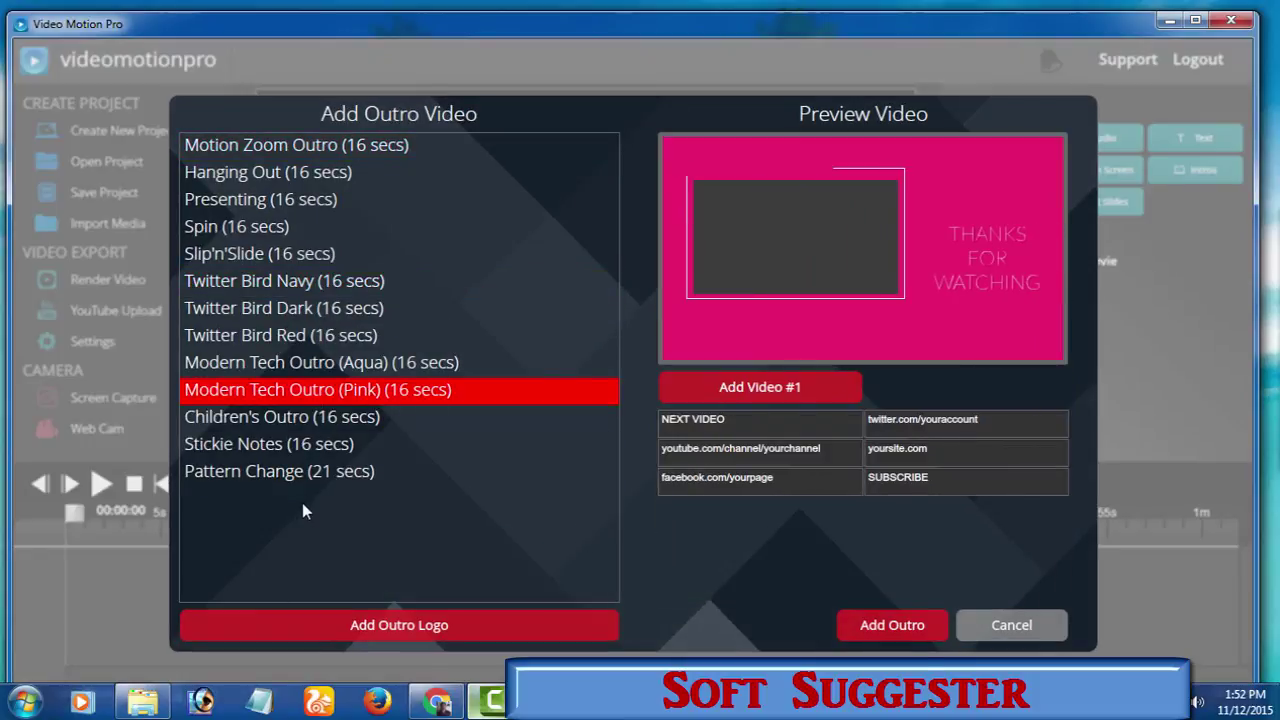
left_click(990, 622)
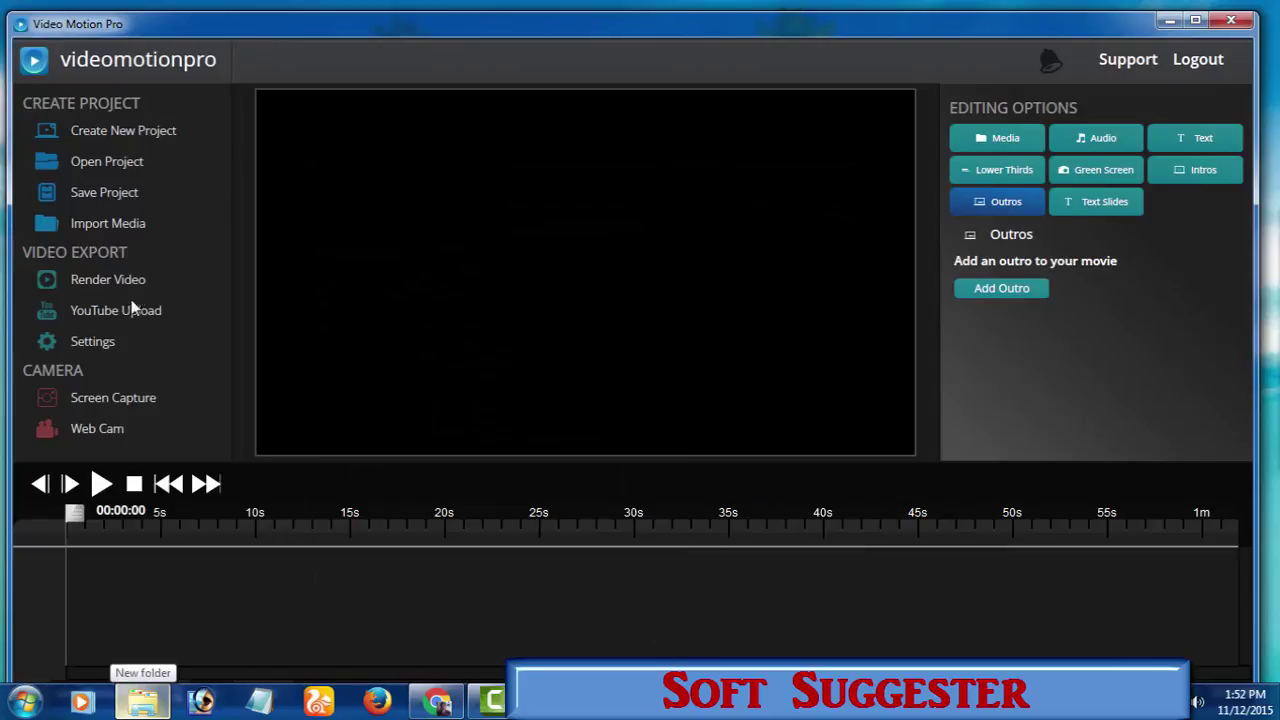
left_click(137, 399)
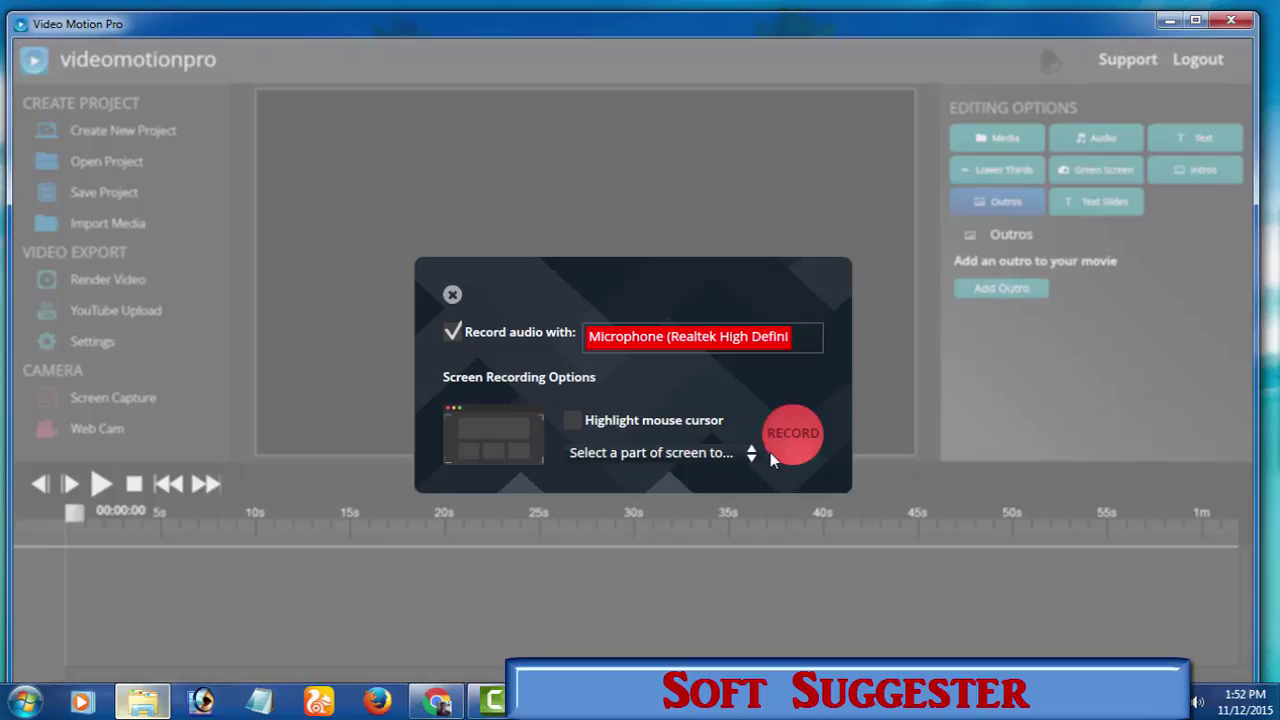
left_click(453, 296)
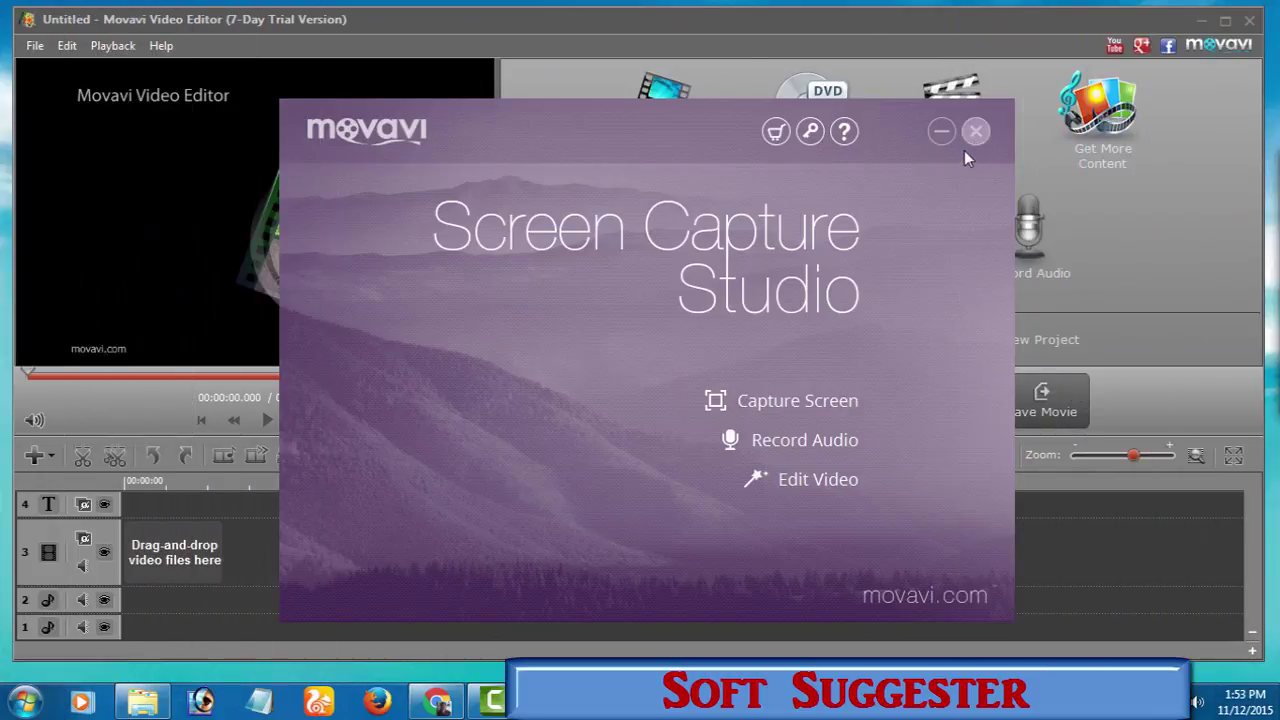
Close the Screen Capture Studio launcher, minimize the editor, and bring its empty project back.
left_click(969, 136)
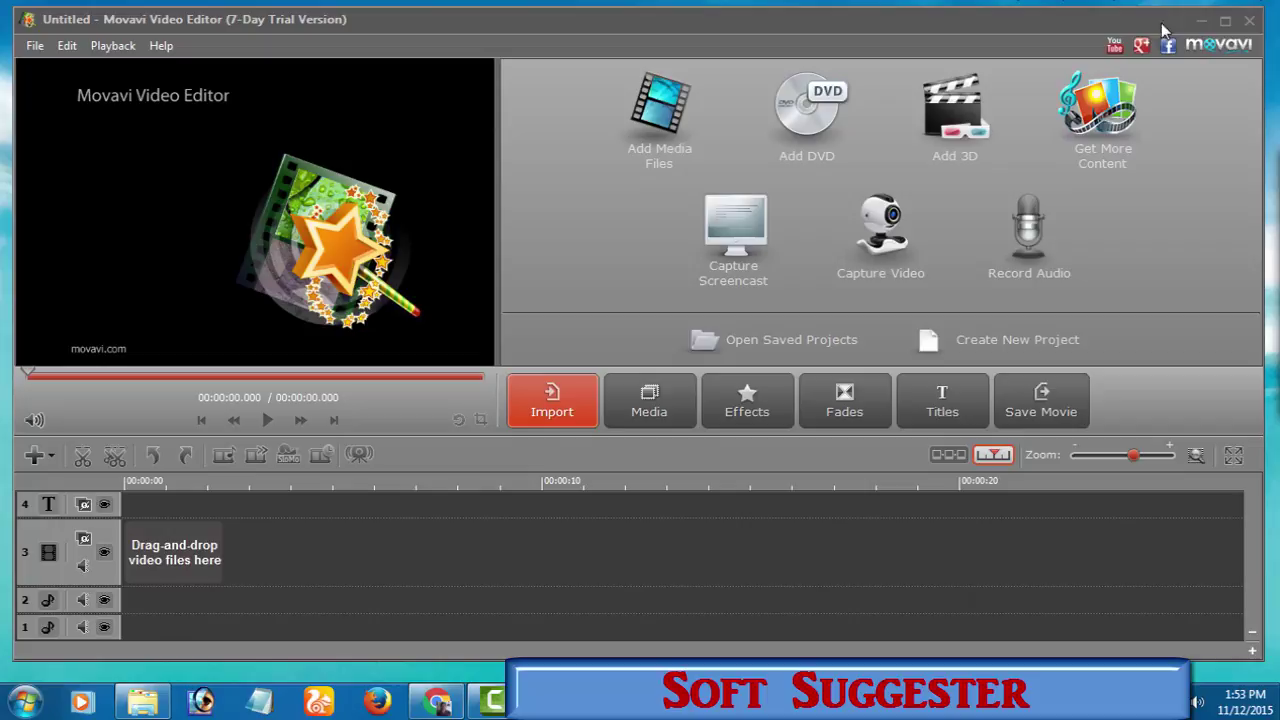
left_click(1200, 20)
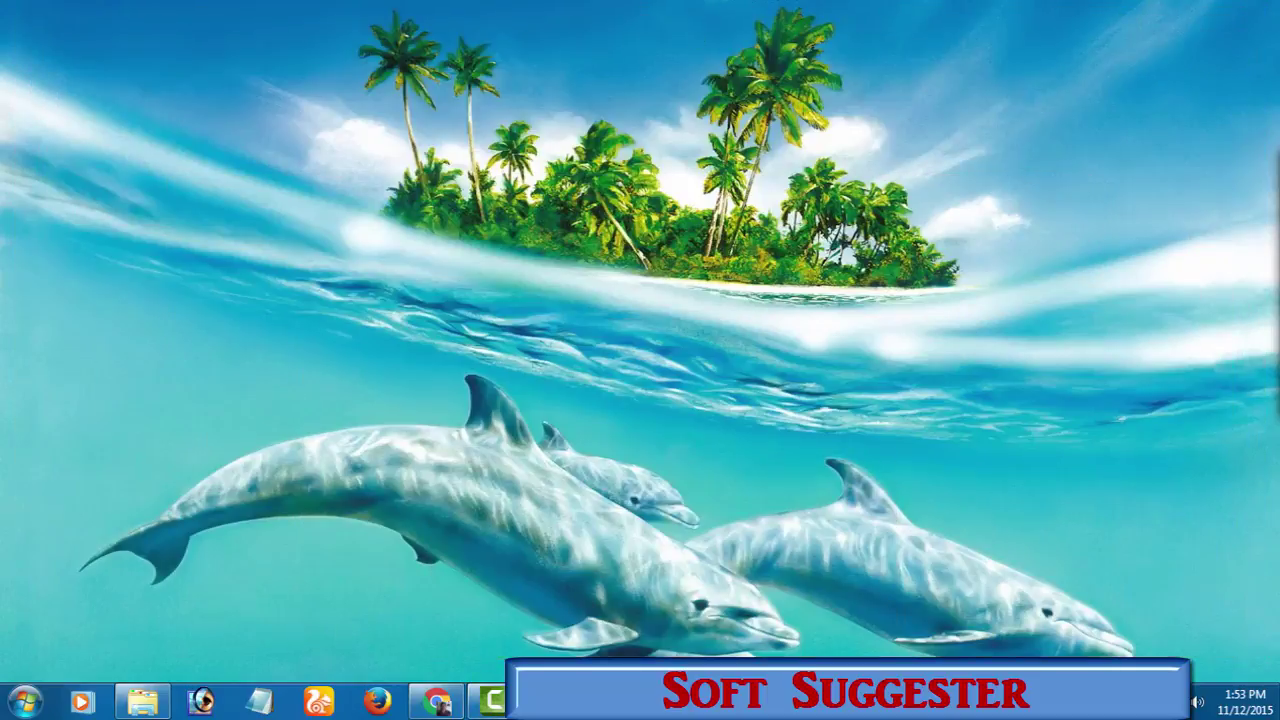
key("alt+Tab")
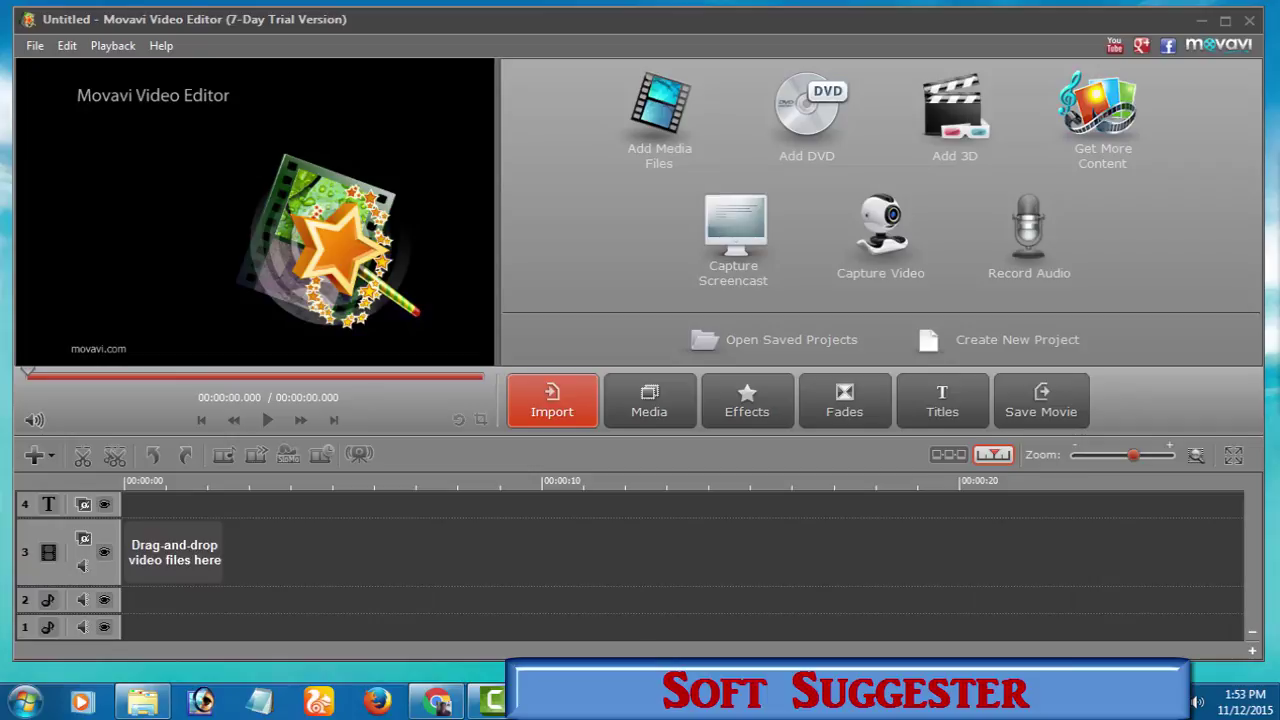